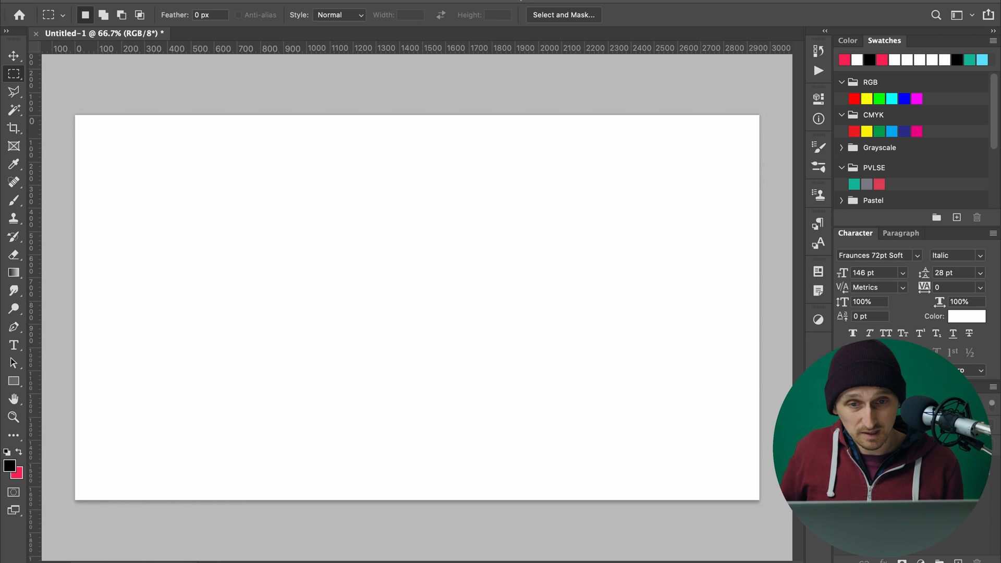
Activate the Brush tool, then switch to the PenTablet folder in Finder and launch PenTabletSetting.
key(b)
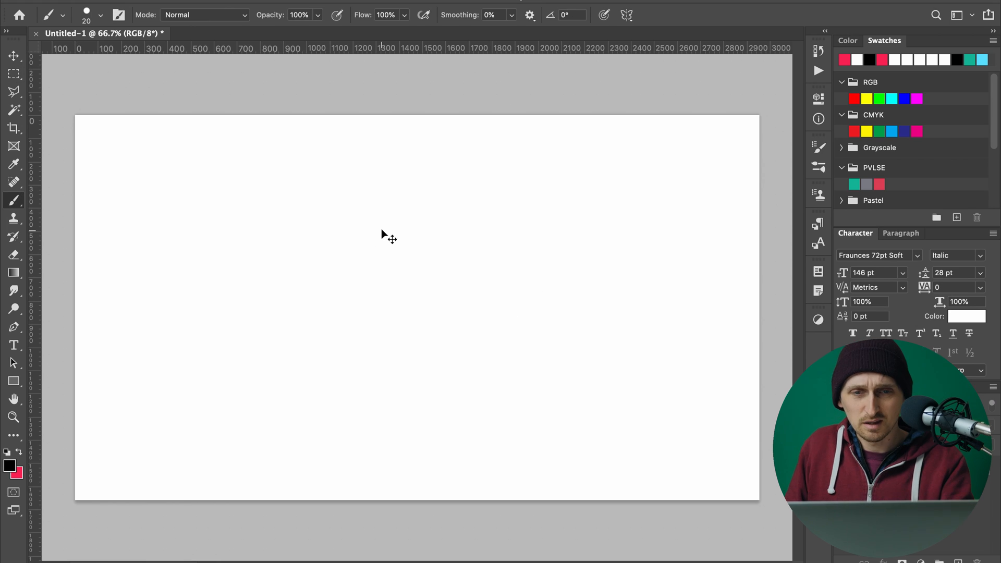
key(super+Tab)
key(super+Tab)
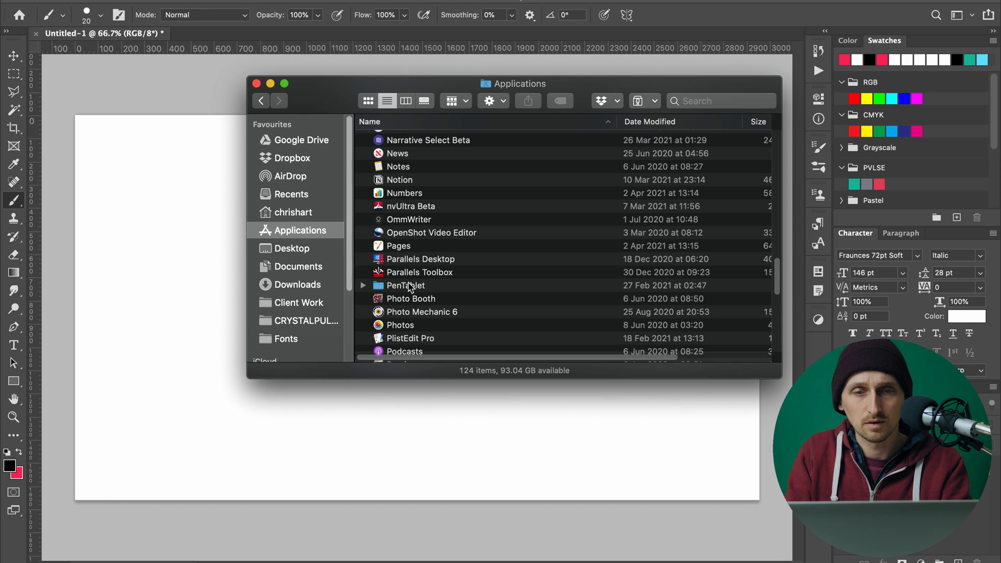
double_click(411, 286)
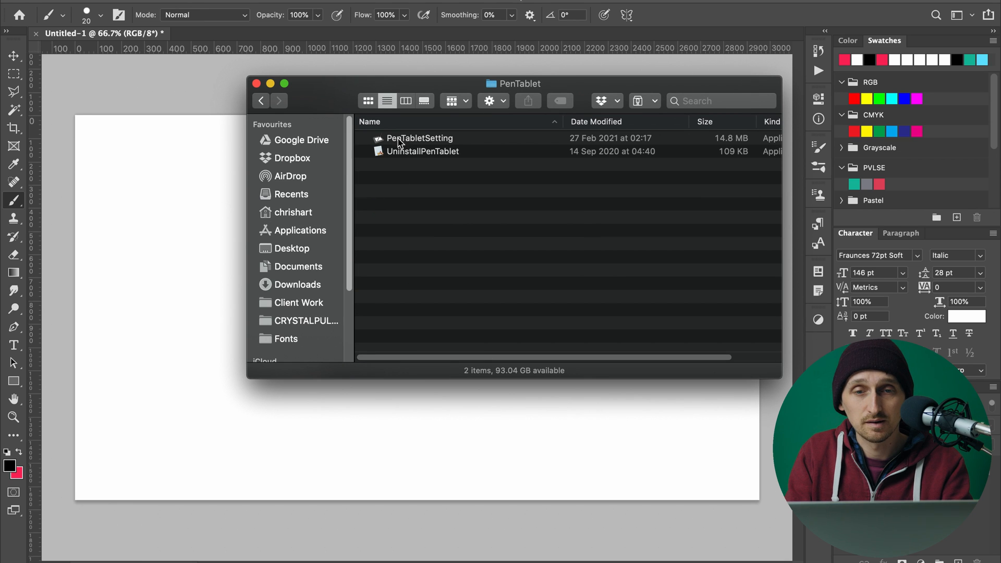
click(413, 140)
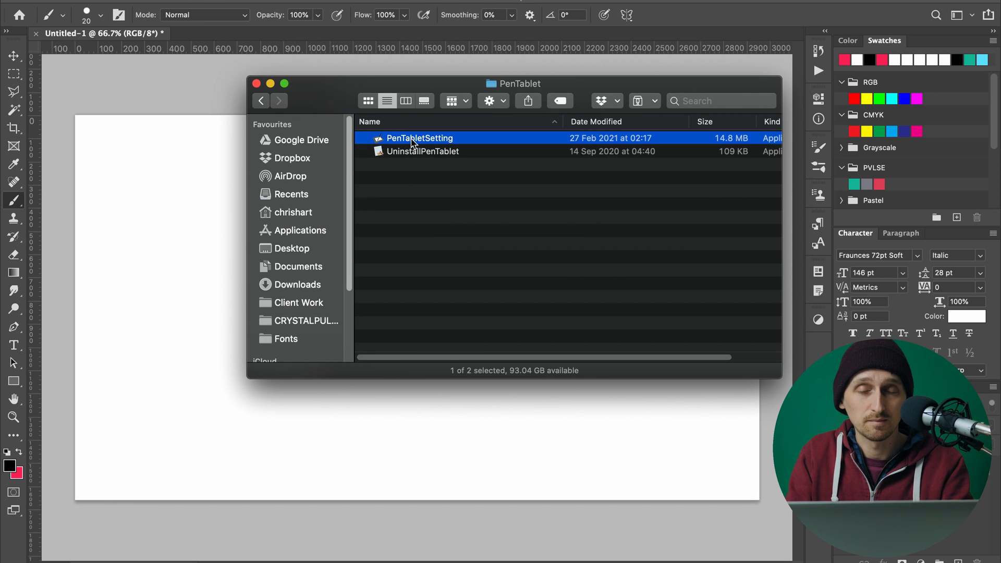
double_click(411, 140)
drag(702, 230, 441, 122)
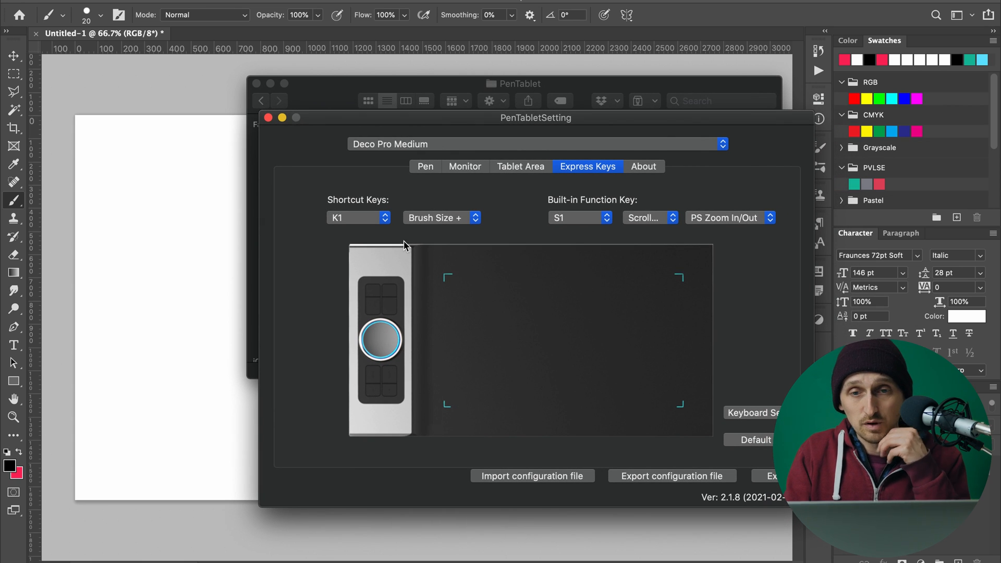
Look through the actions assigned to the tablet's shortcut keys between K1 and K8.
click(350, 224)
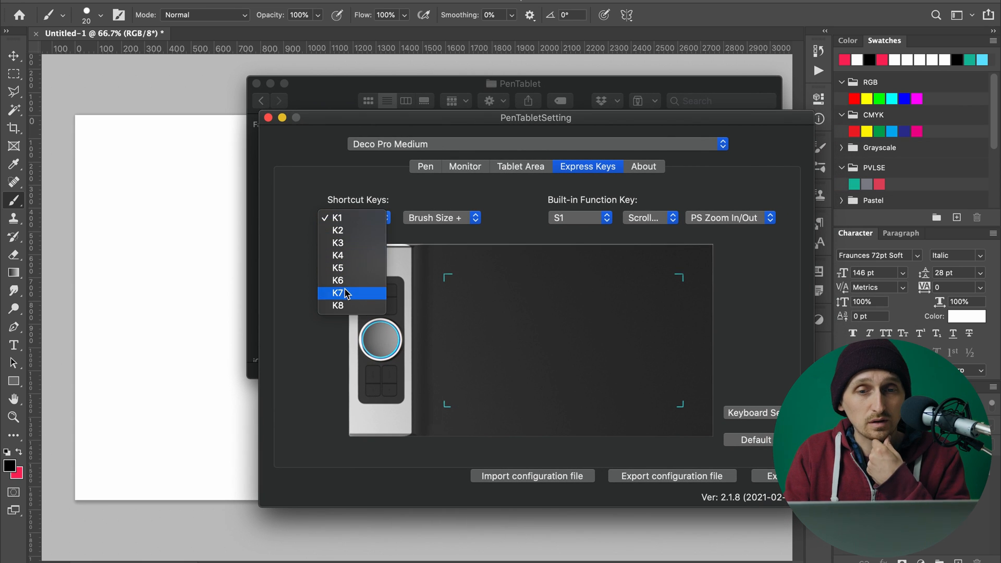
click(341, 221)
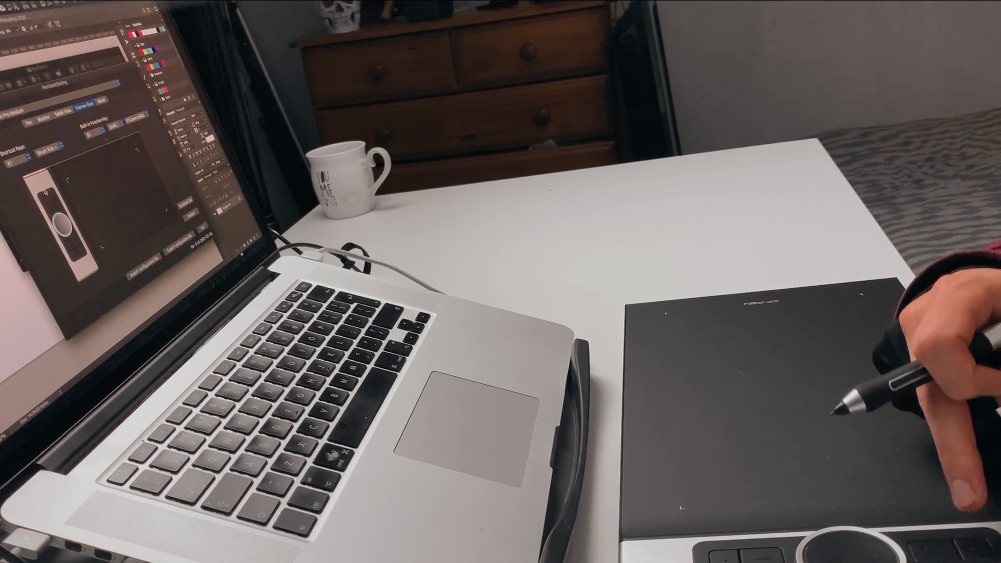
click(21, 163)
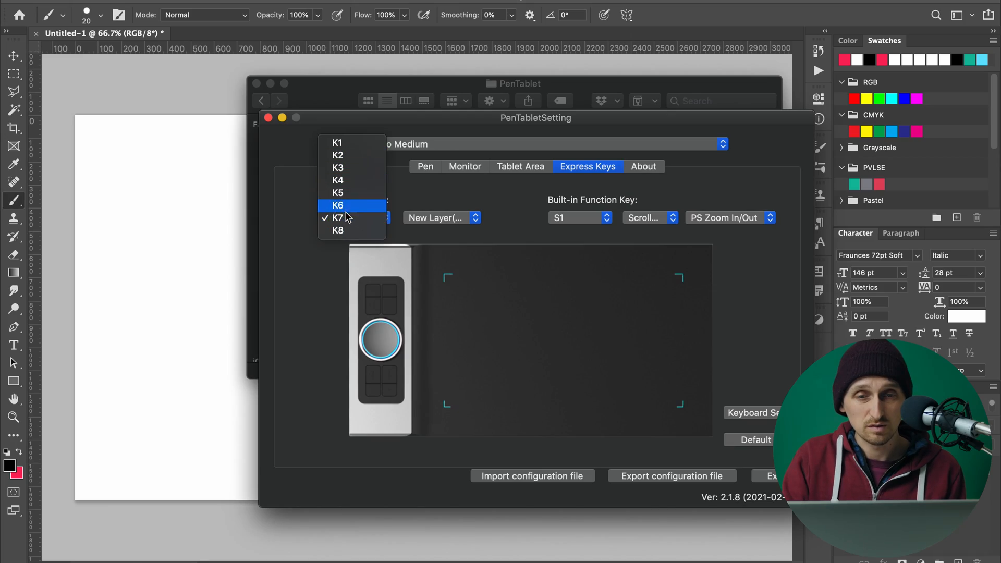
click(346, 223)
click(352, 217)
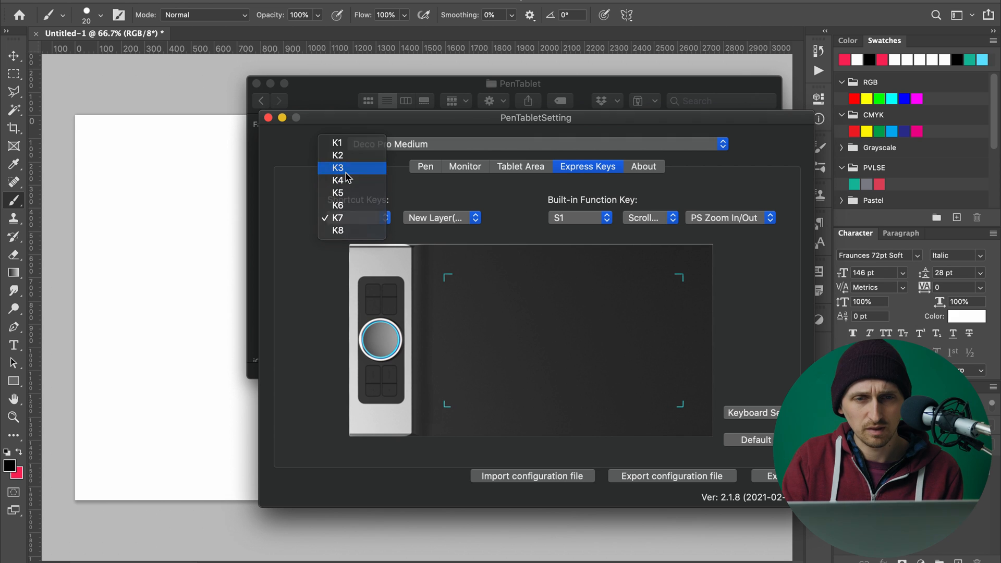
click(346, 168)
click(363, 222)
click(359, 230)
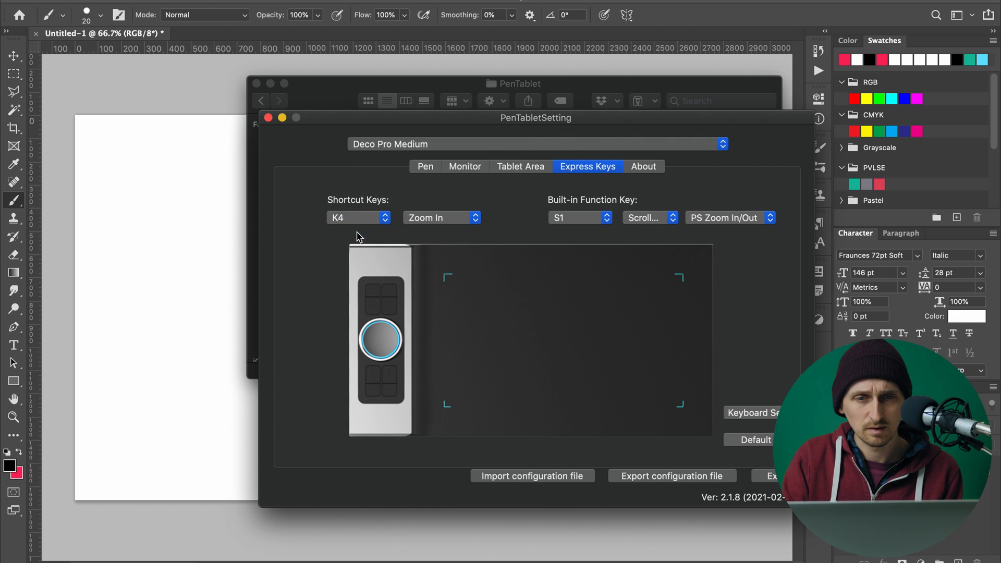
click(359, 223)
click(352, 254)
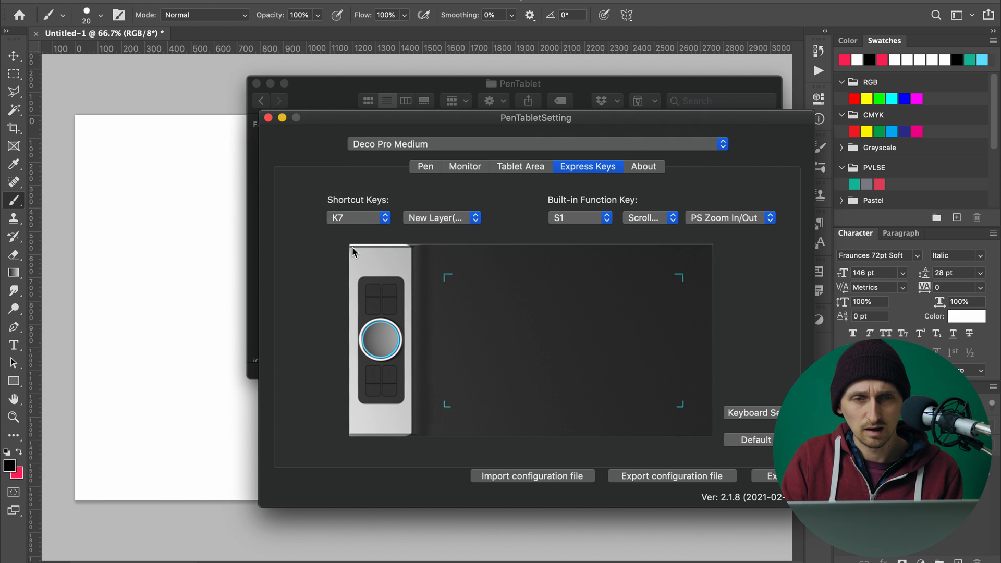
click(352, 222)
click(351, 230)
Open the custom action definition for shortcut key K7 and try to record Command + Shift + N as its hotkey.
click(348, 223)
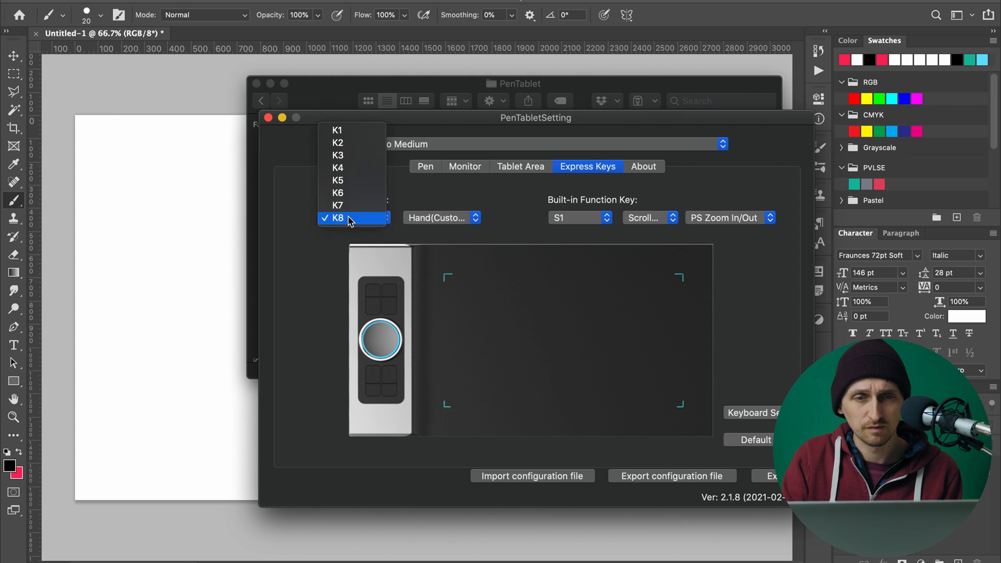
click(348, 206)
click(437, 218)
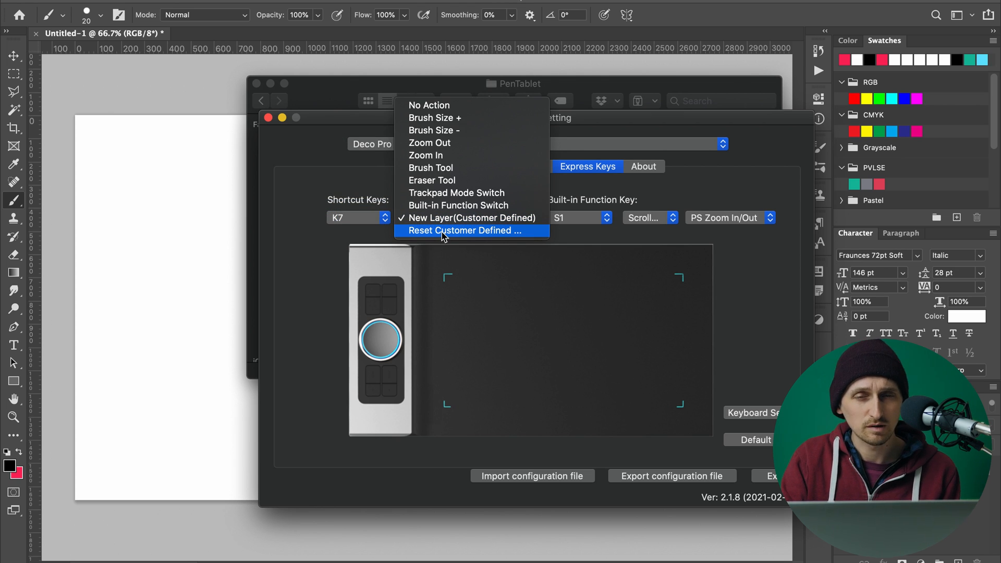
click(449, 230)
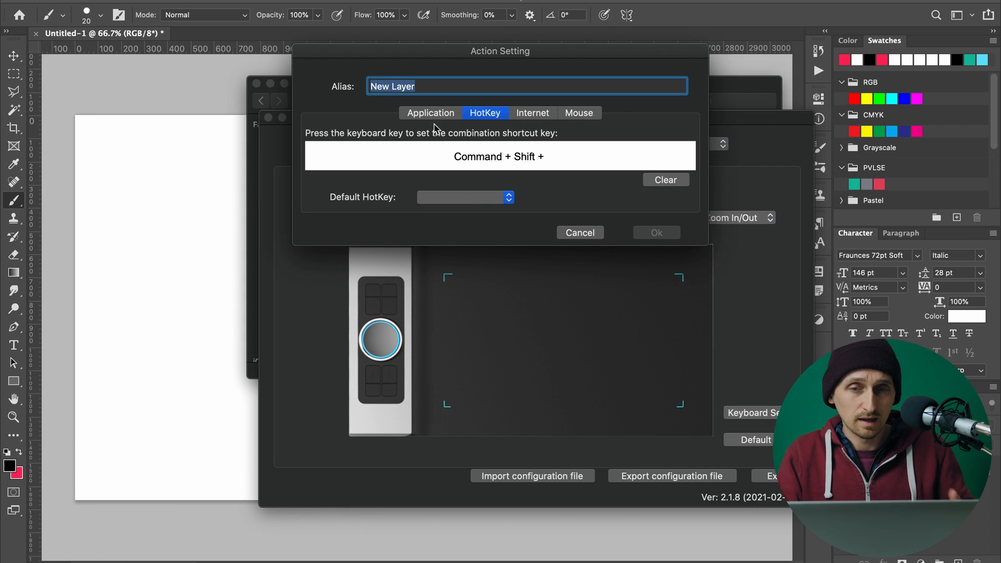
click(430, 152)
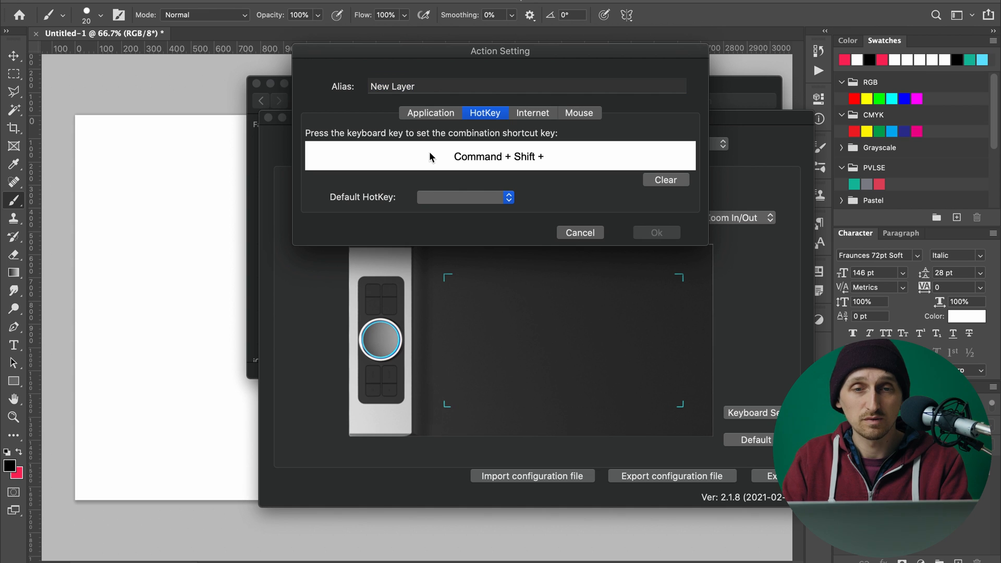
key(super+shift+n)
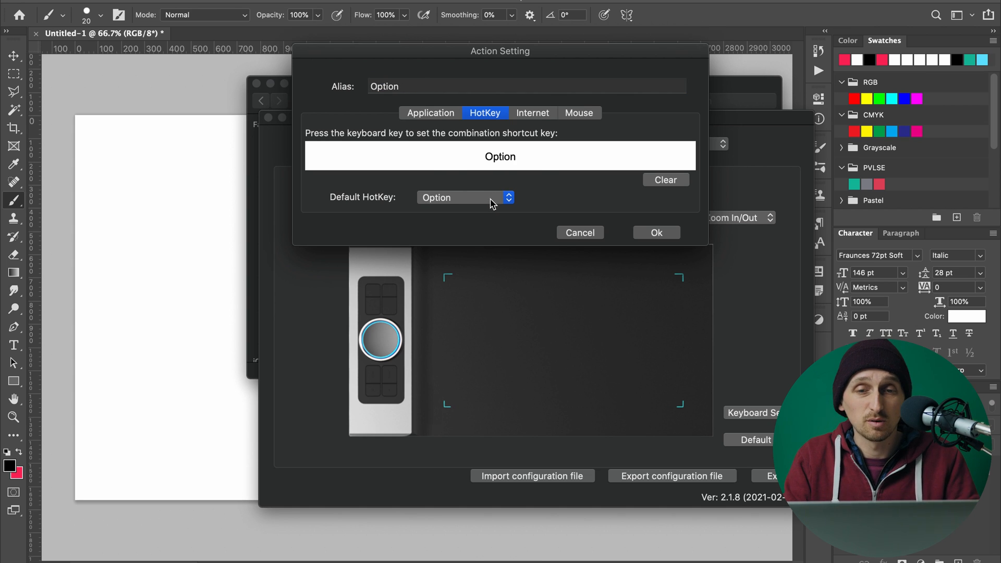
Browse the predefined default hotkeys available for shortcut key K7.
click(491, 203)
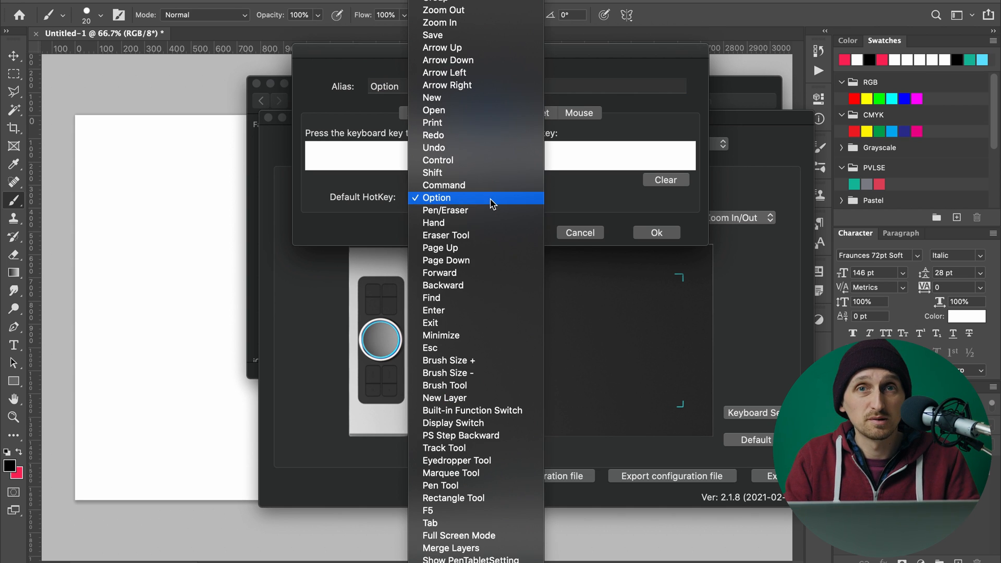
scroll(490, 169, down, 3)
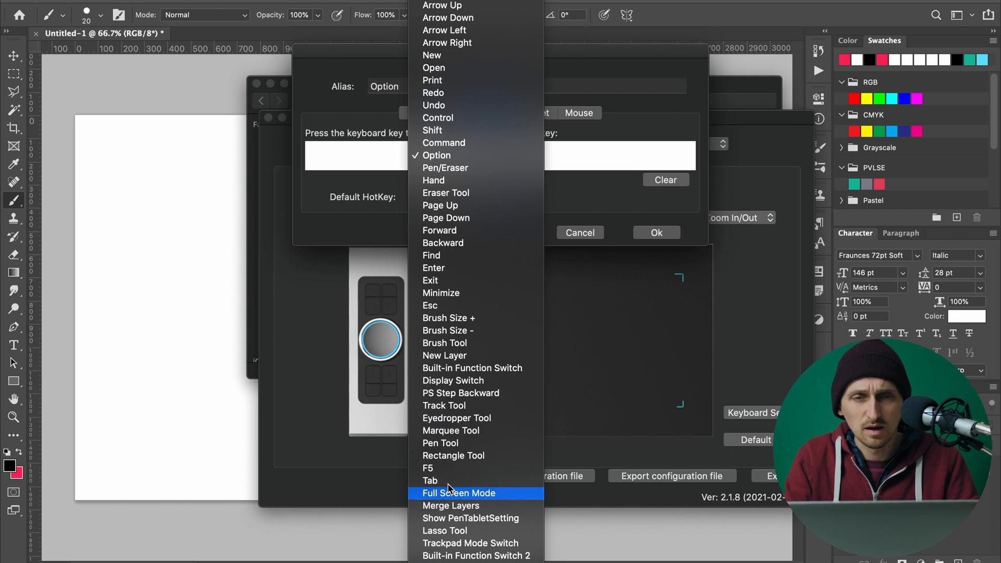
scroll(457, 294, up, 3)
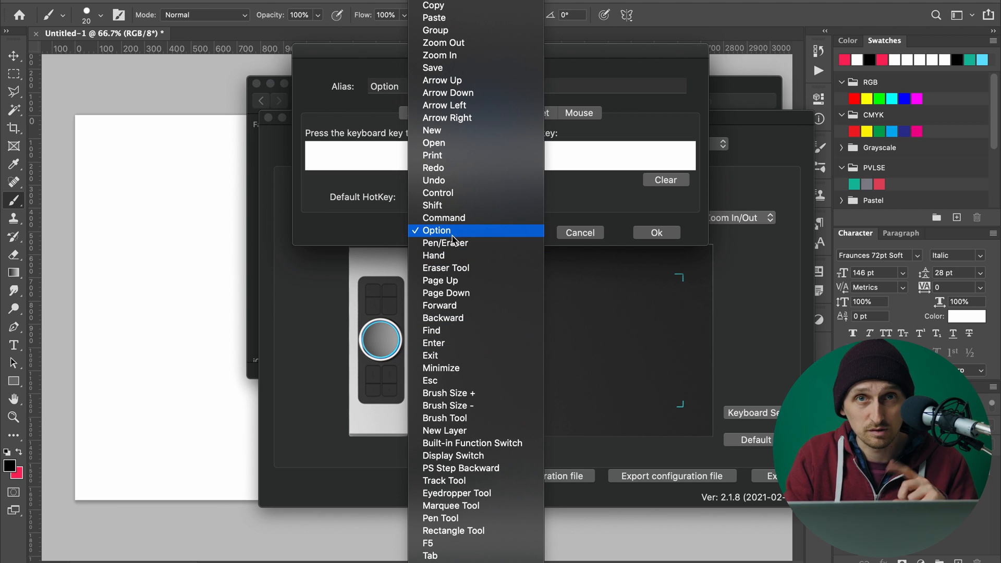
scroll(467, 309, down, 3)
scroll(468, 311, up, 4)
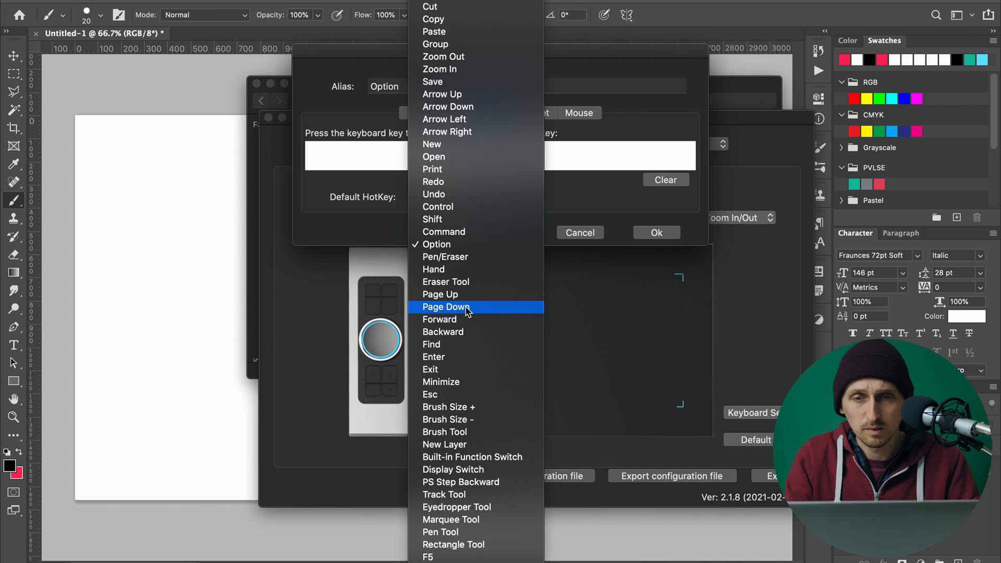
click(575, 206)
Try recording Command + Shift + N for K7 with the alias New Layer, then cancel the action setting.
key(super+shift+n)
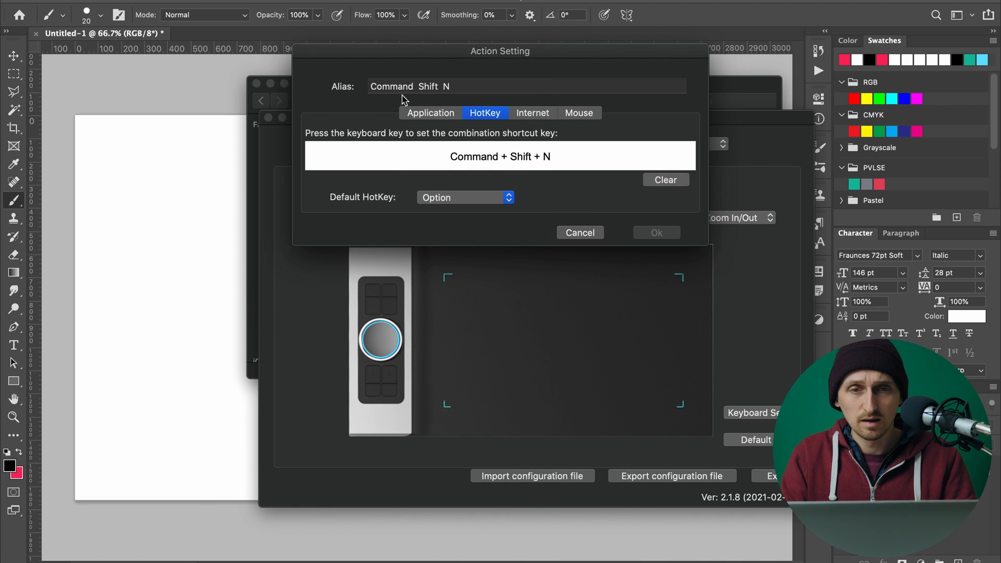
triple_click(397, 88)
text(New Layer)
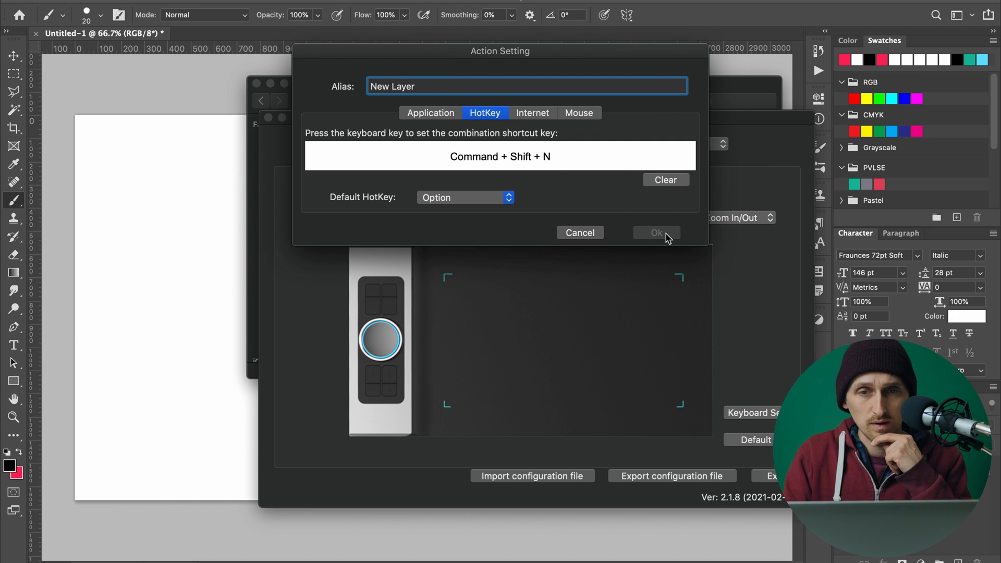
click(576, 235)
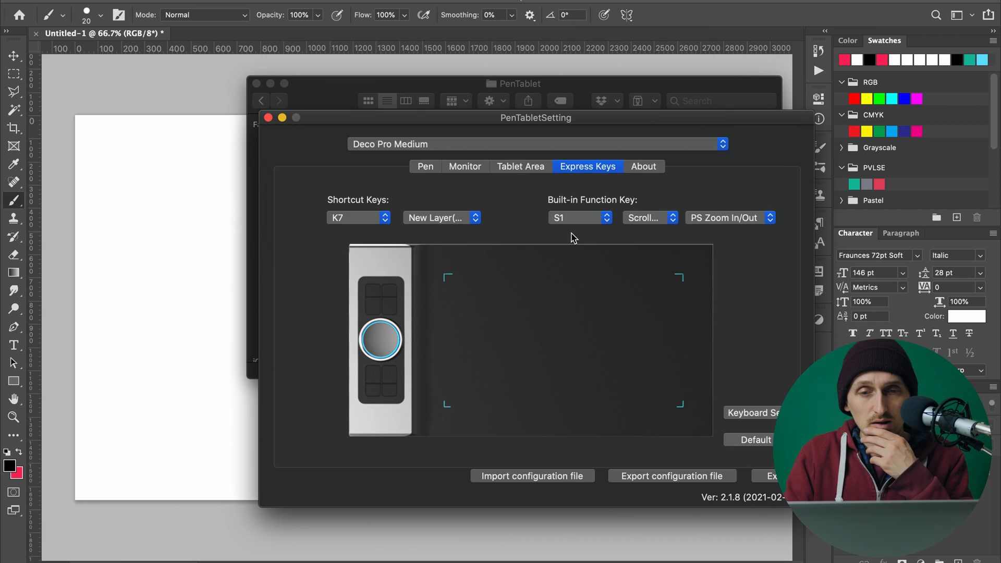
Examine the custom action definition of shortcut key K8 and its default hotkey choices, then cancel out of it.
click(358, 217)
click(351, 229)
click(434, 219)
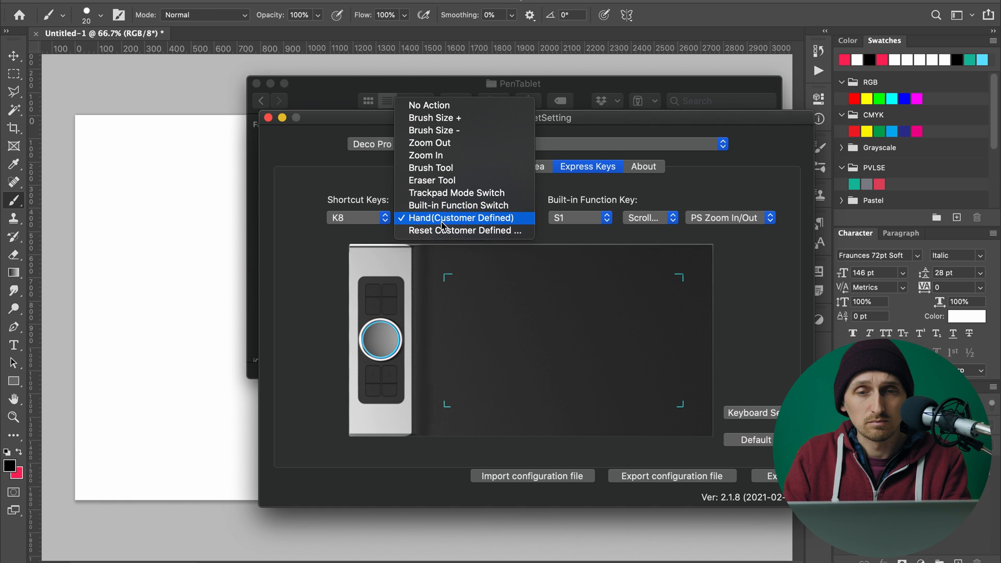
click(442, 230)
click(472, 242)
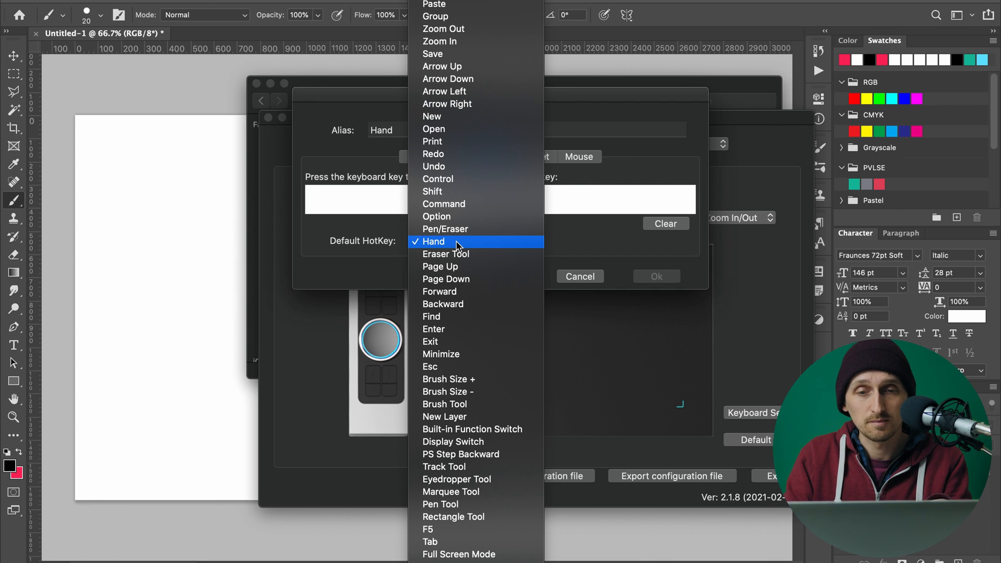
click(457, 243)
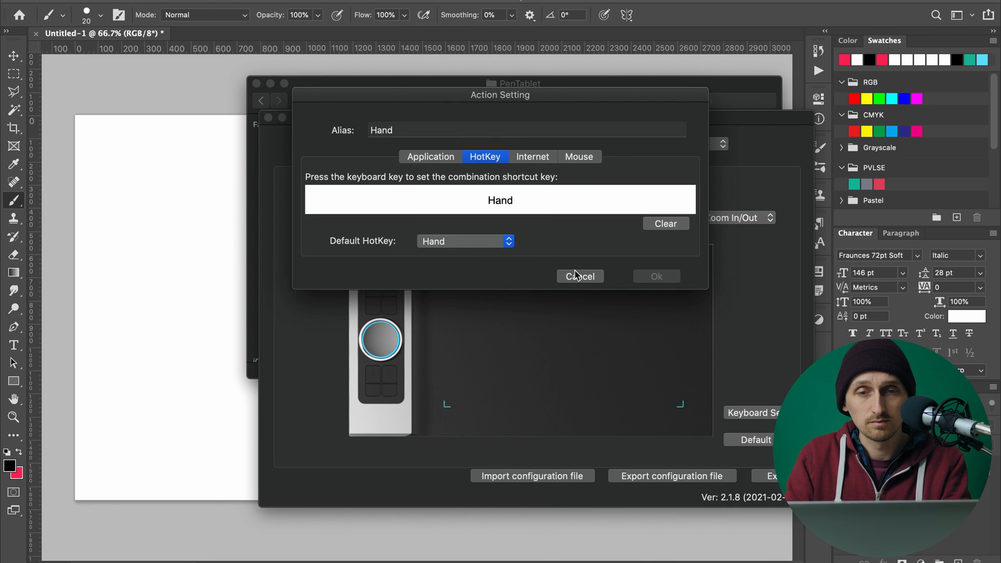
click(576, 275)
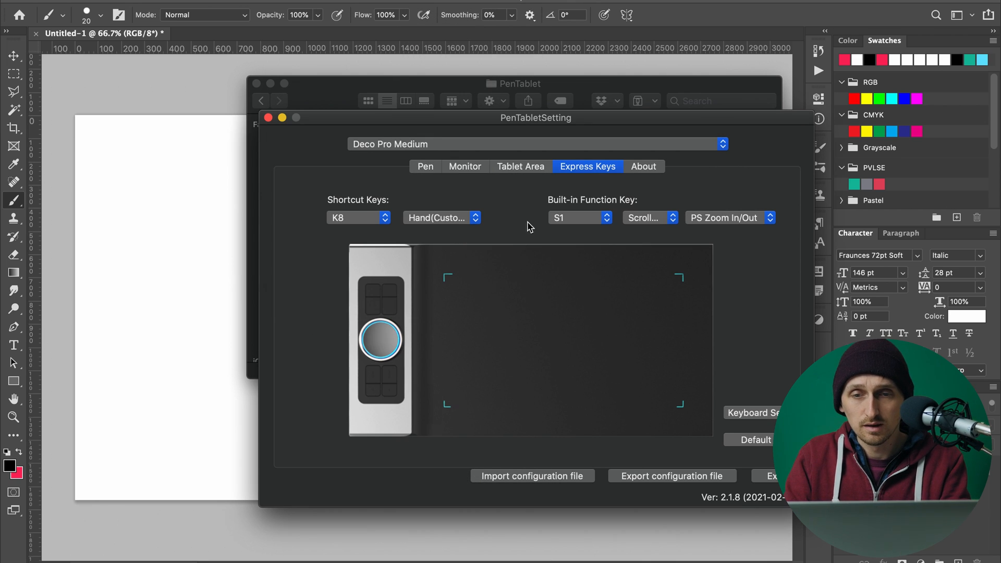
Check the wheel's built-in function keys S1 and S2 and the actions assigned to them.
click(590, 218)
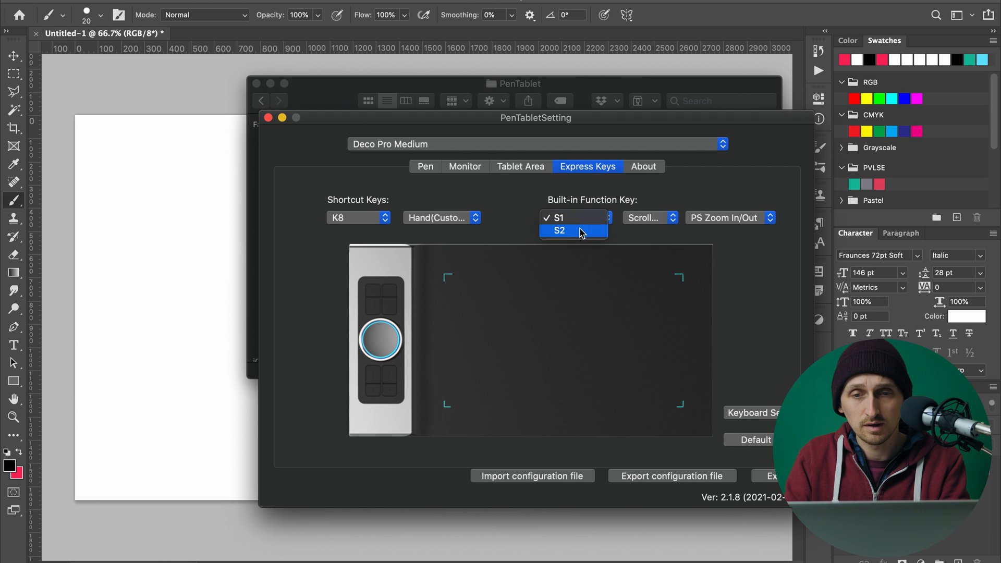
click(579, 218)
click(573, 218)
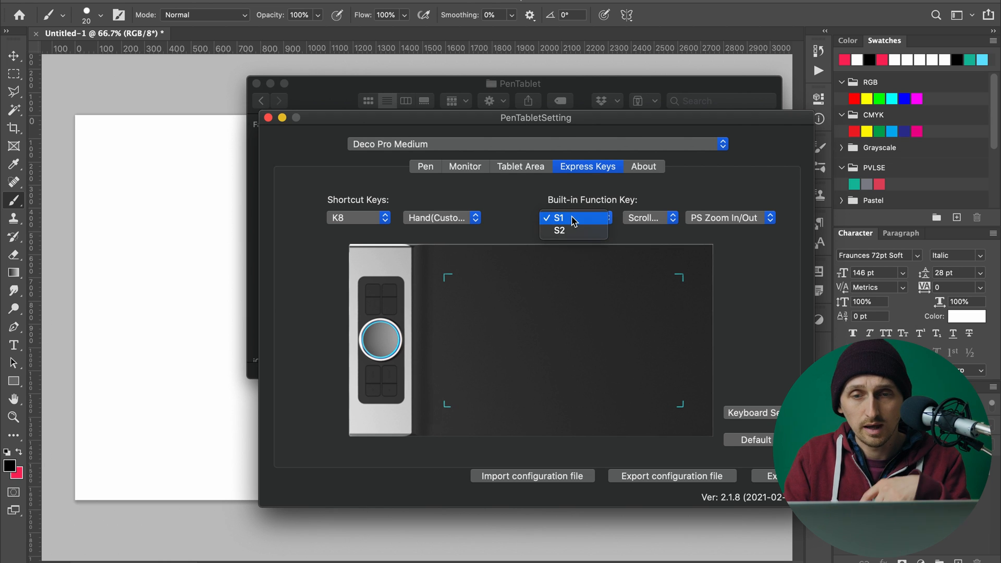
click(567, 232)
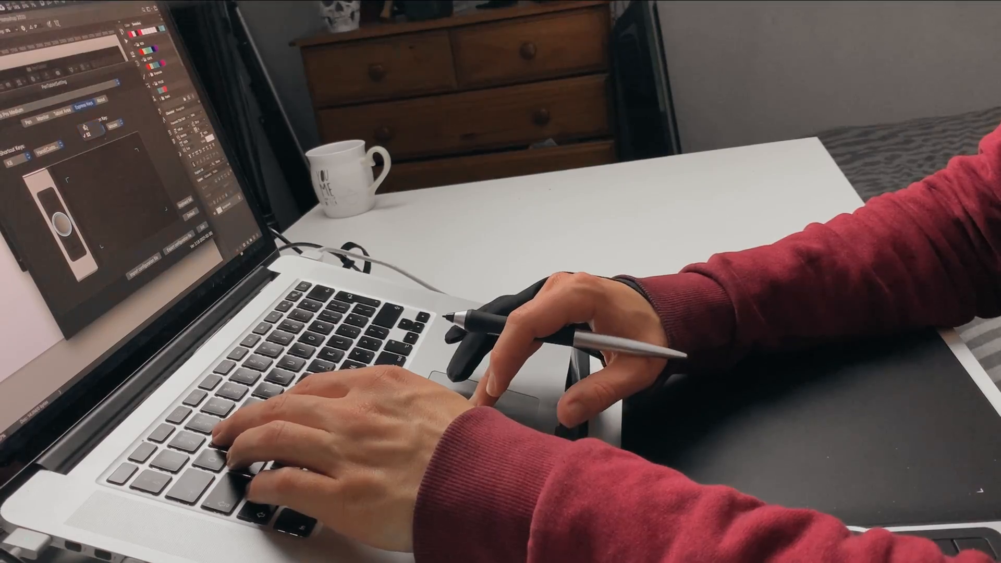
click(87, 129)
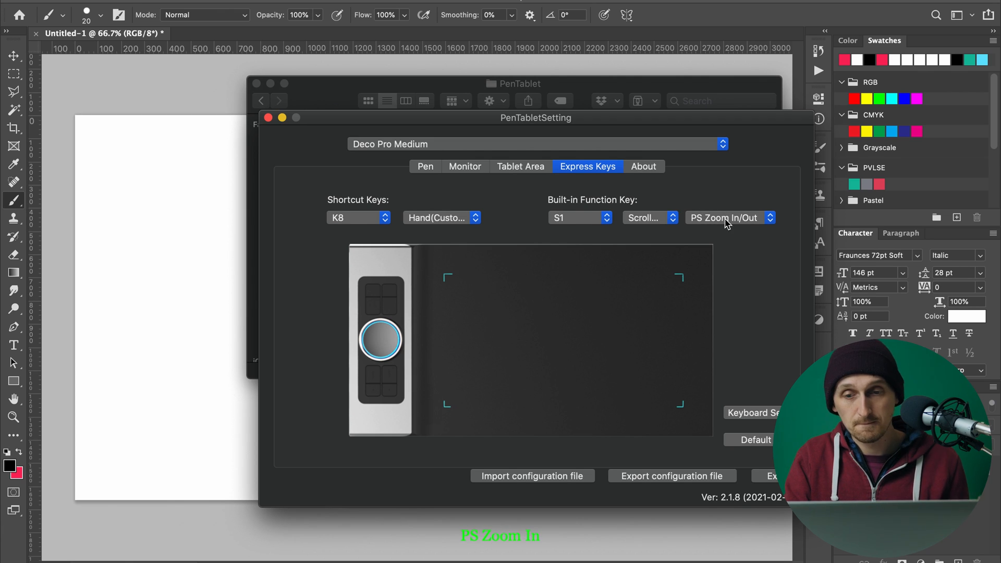
Review the Tablet Area settings and the Monitor mapping settings of the Deco Pro Medium.
click(520, 166)
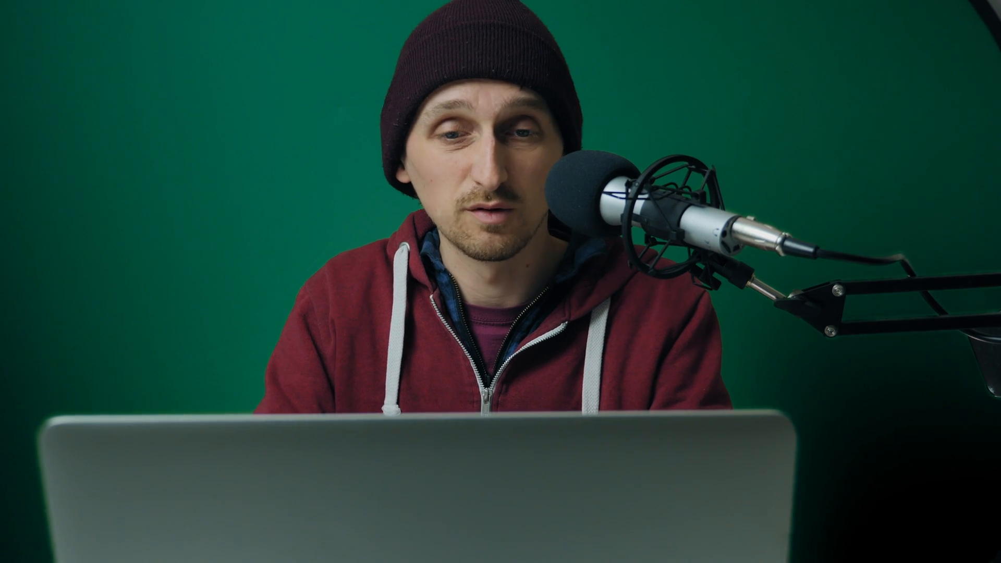
click(468, 172)
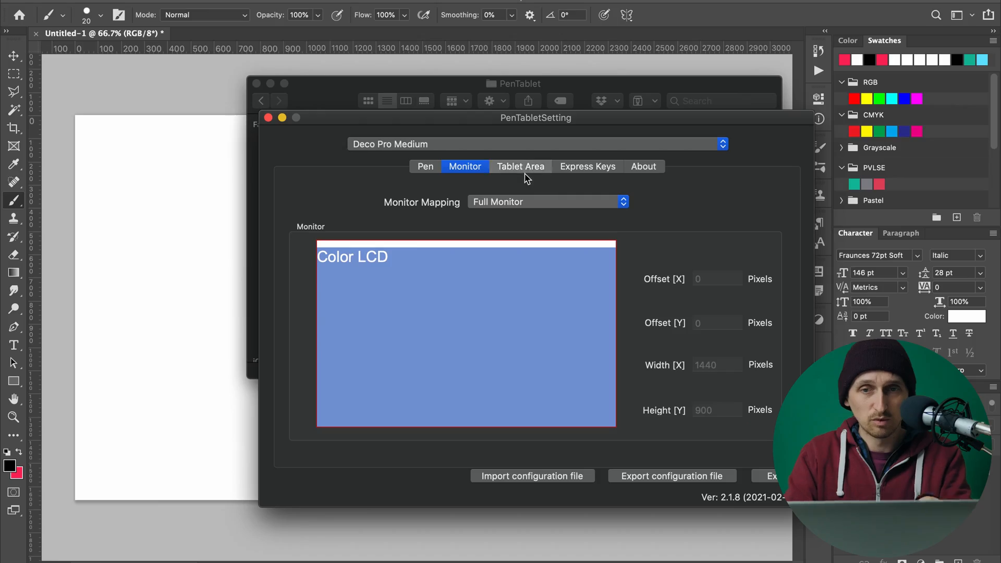
click(526, 176)
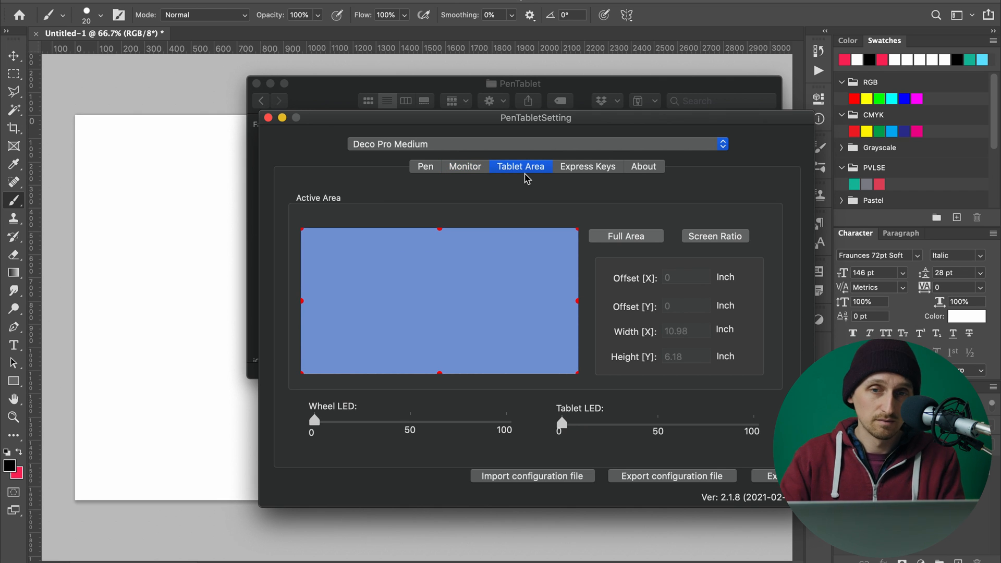
click(468, 172)
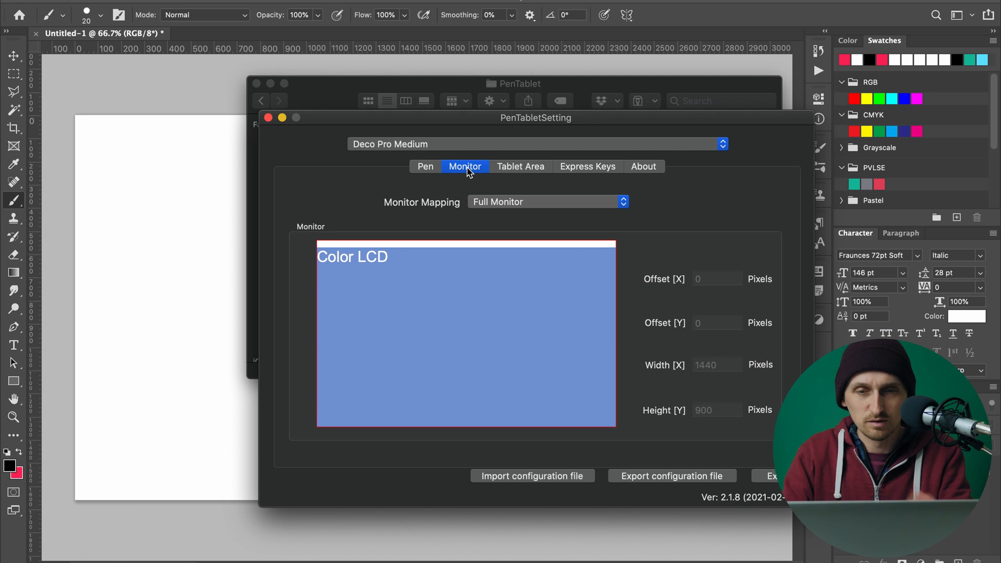
Review the Express Keys and About pages of the driver settings, then show the Pen settings.
click(588, 168)
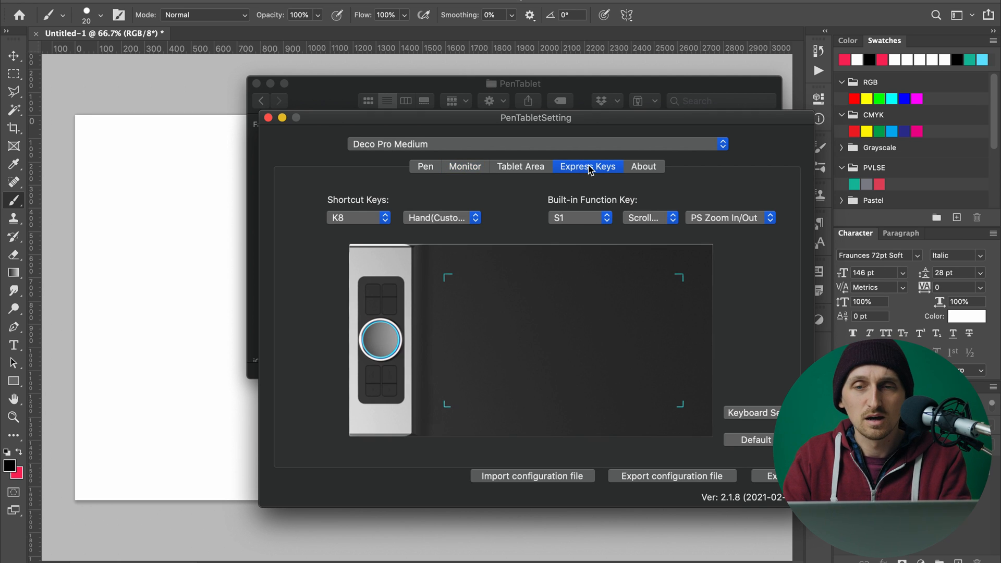
click(646, 172)
click(429, 168)
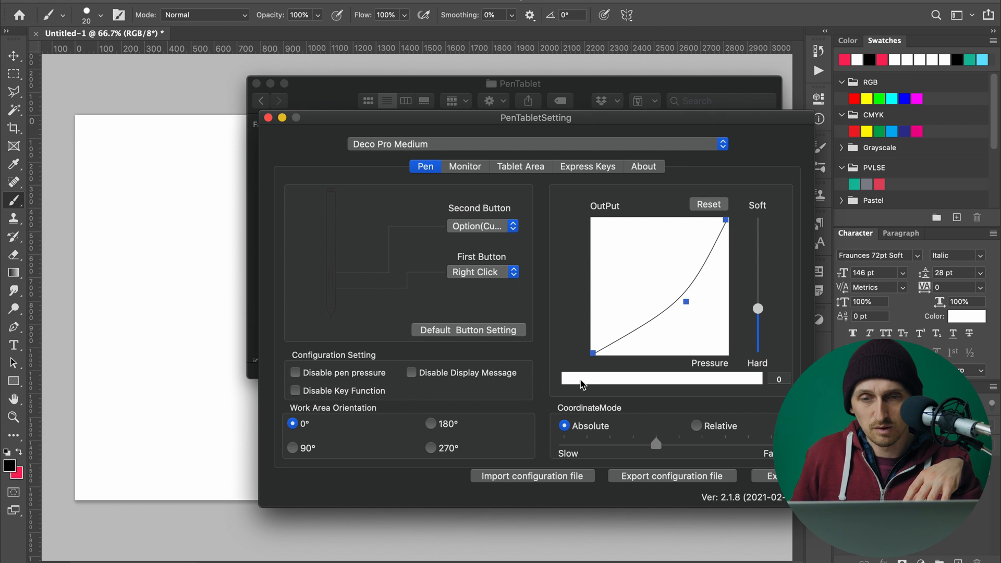
Test the pen's pressure response repeatedly in the pressure test bar of the Pen settings.
click(589, 381)
click(590, 382)
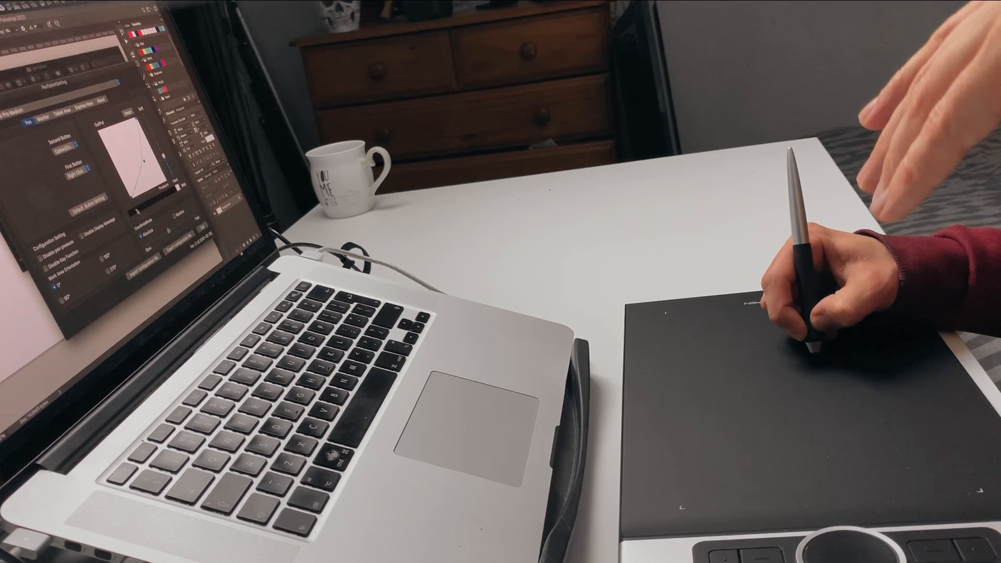
click(137, 211)
click(137, 211)
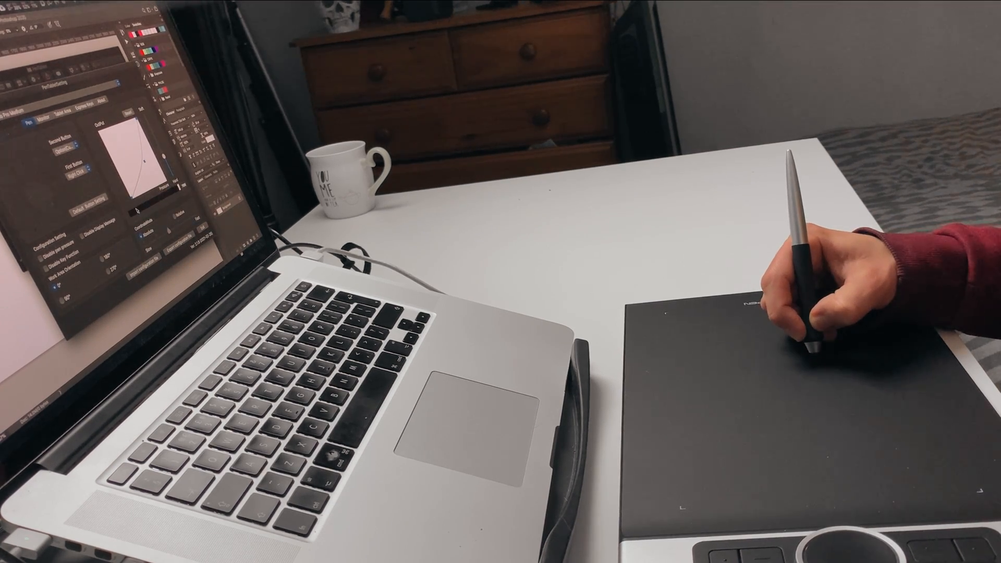
click(137, 211)
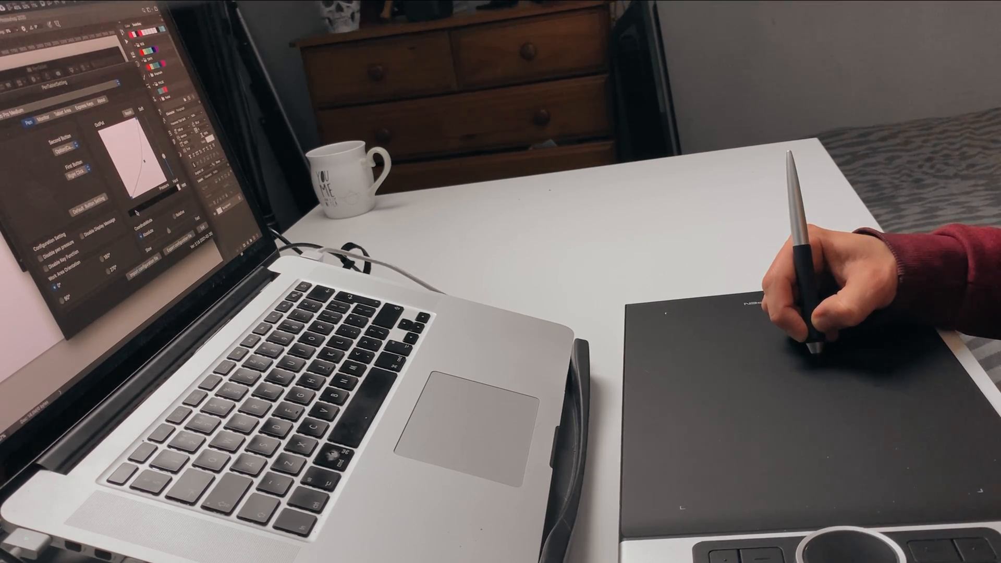
click(137, 211)
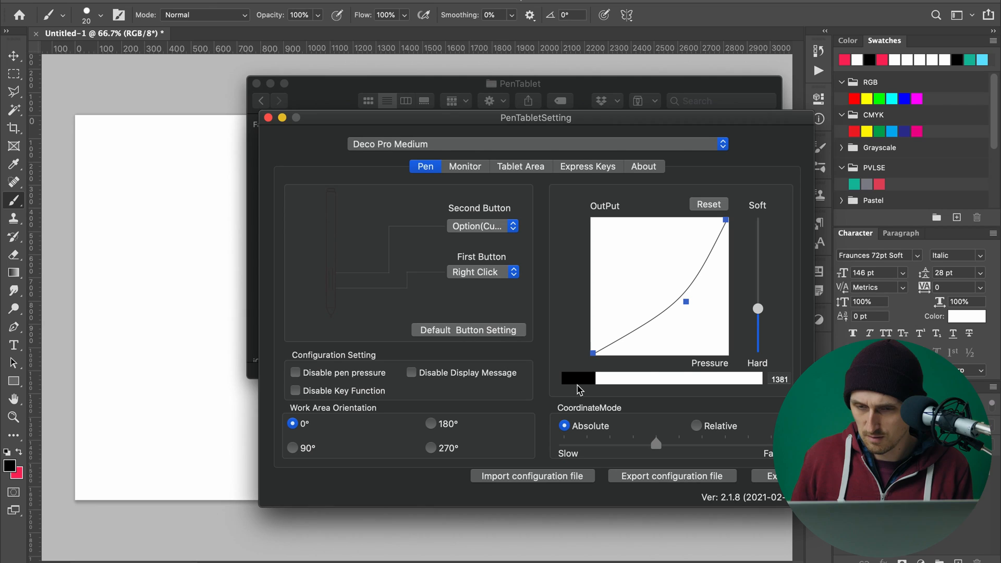
click(577, 385)
click(580, 385)
click(577, 371)
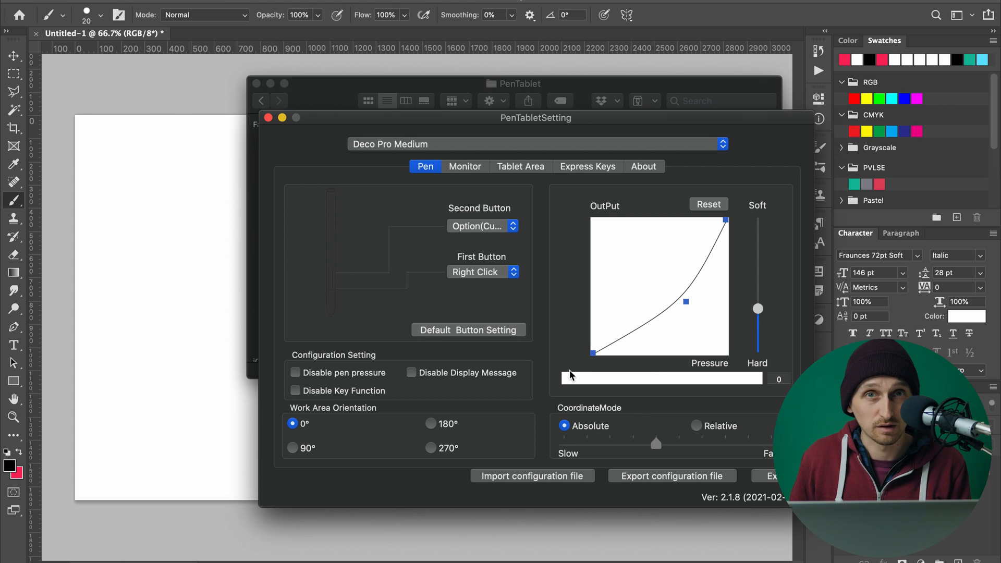
click(571, 375)
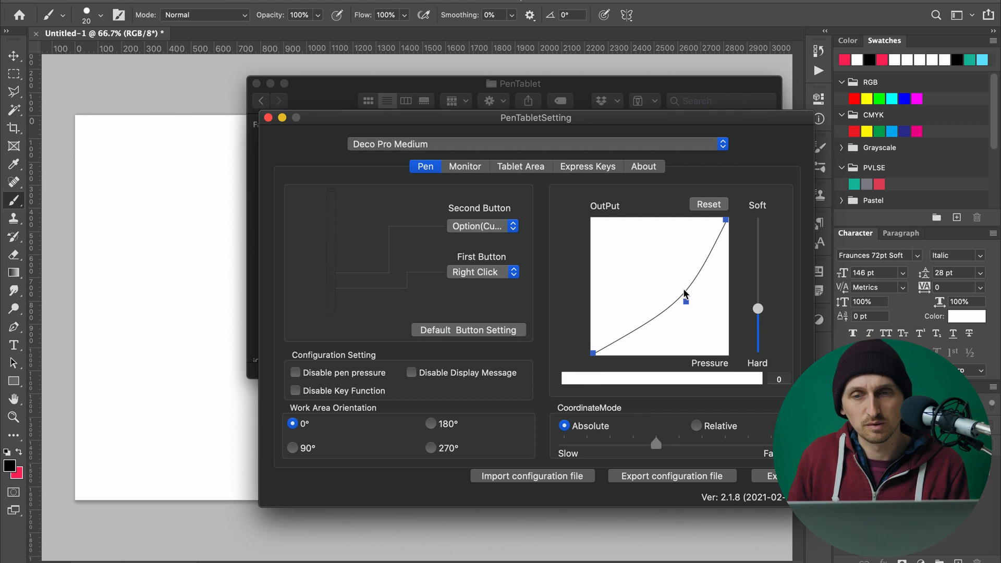
Lower the middle point of the pen pressure output curve slightly and check the second pen button and tablet device selections.
mouse_move(687, 305)
mouse_down()
mouse_move(665, 295)
mouse_move(687, 311)
mouse_up()
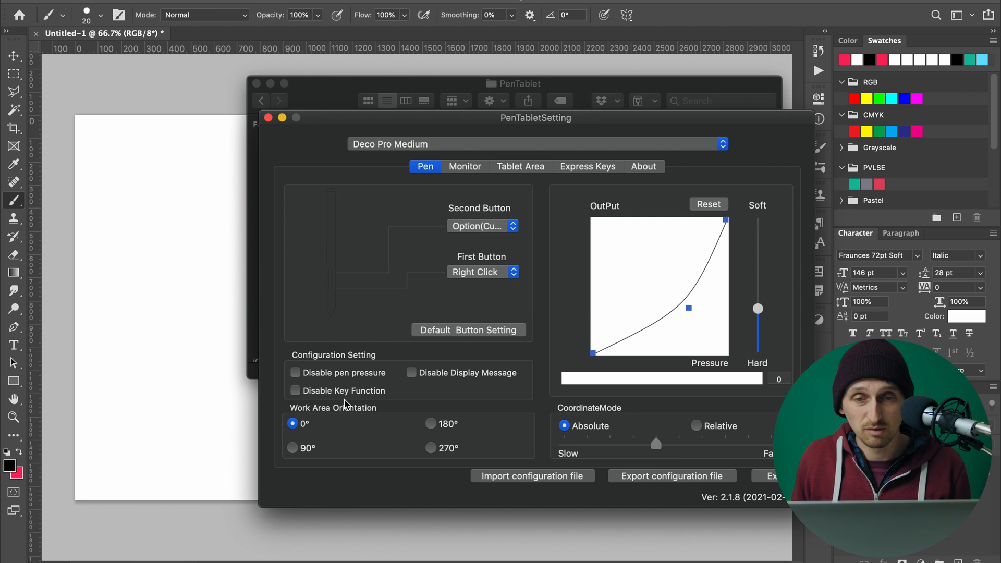
click(477, 229)
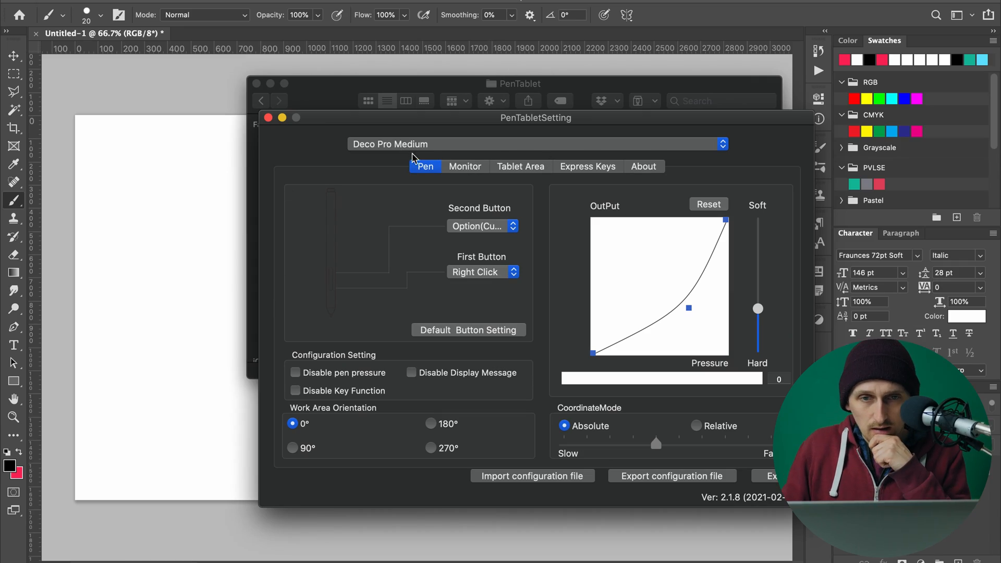
click(419, 147)
click(351, 147)
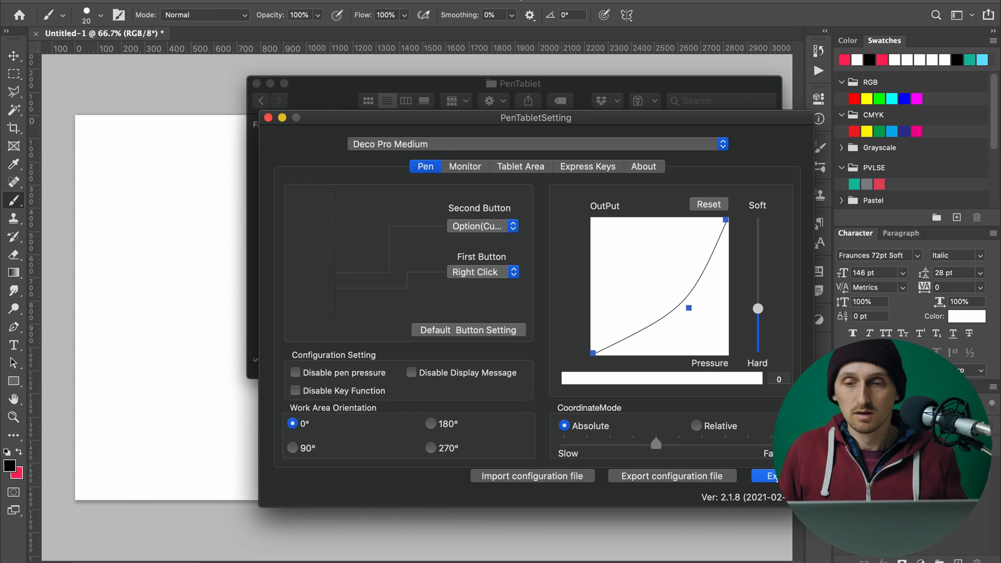
Exit the tablet driver settings and close the PenTablet folder window to return to the Photoshop document.
click(770, 476)
drag(585, 83, 578, 84)
key(super+w)
Test zooming the canvas out and in repeatedly with the tablet controls, ending at 50%.
click(441, 159)
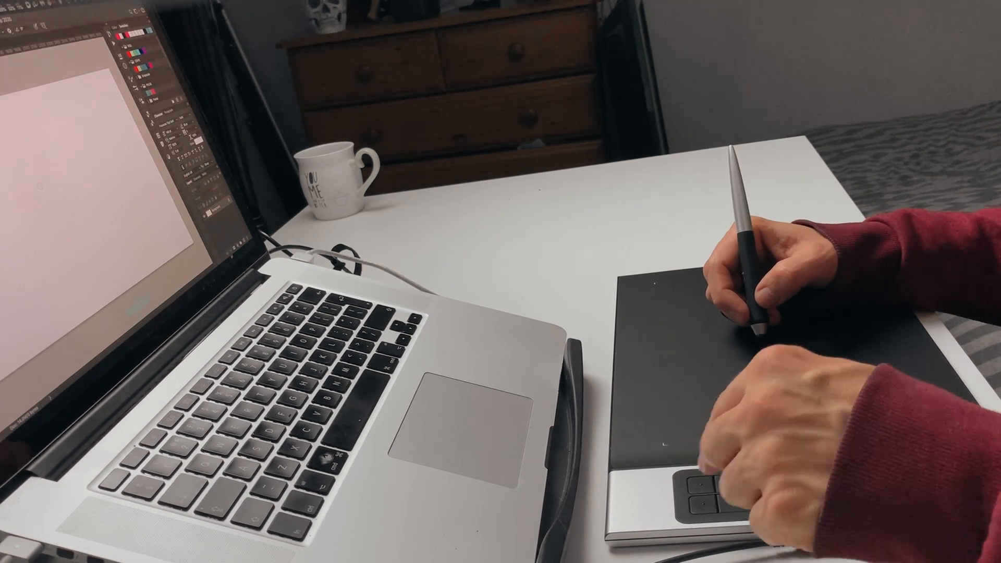
key(super+minus)
key(super+minus)
key(super+minus)
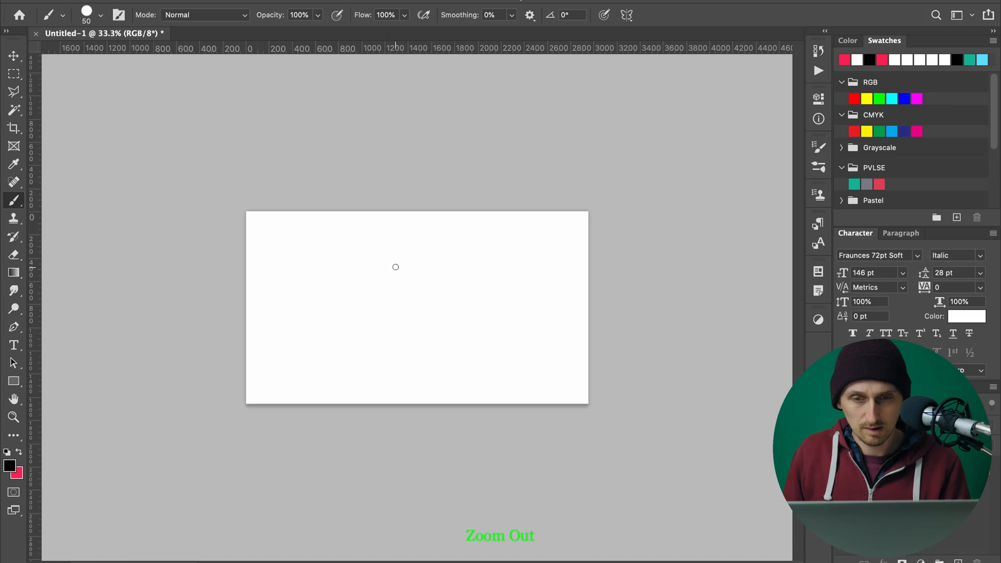
key(super+minus)
key(super+plus)
key(super+plus)
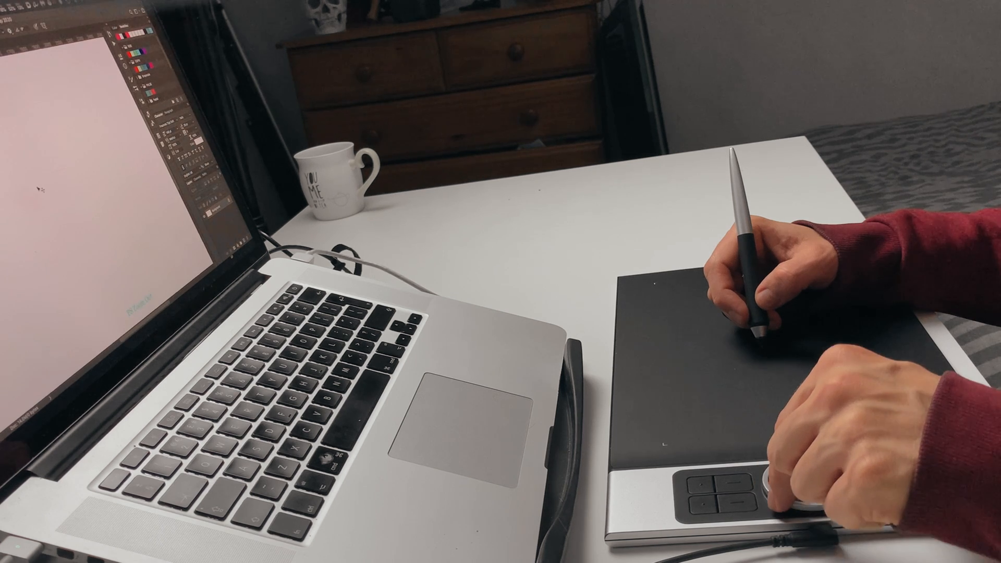
key(super+minus)
key(super+minus)
key(super+plus)
key(super+plus)
key(super+plus)
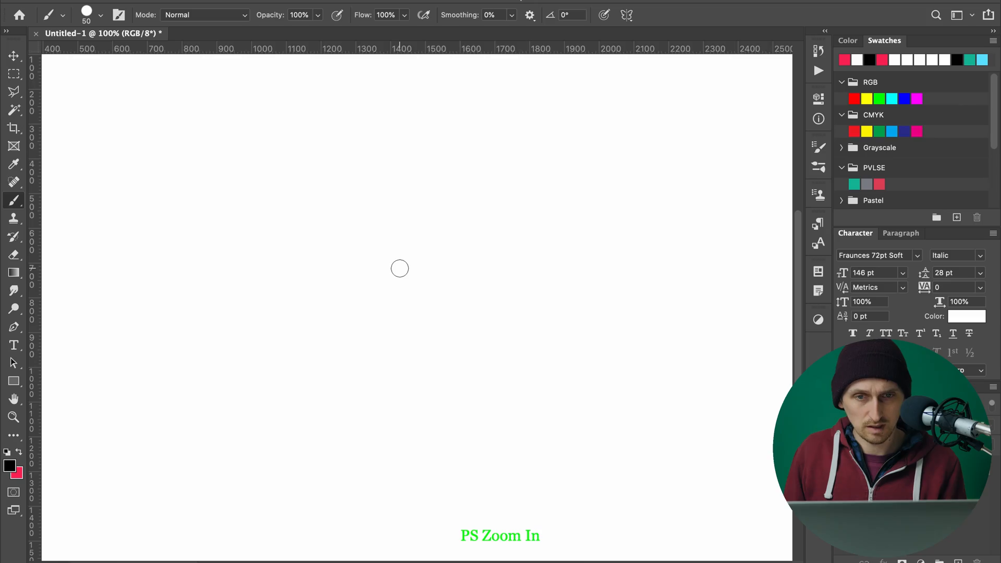
key(super+minus)
key(super+minus)
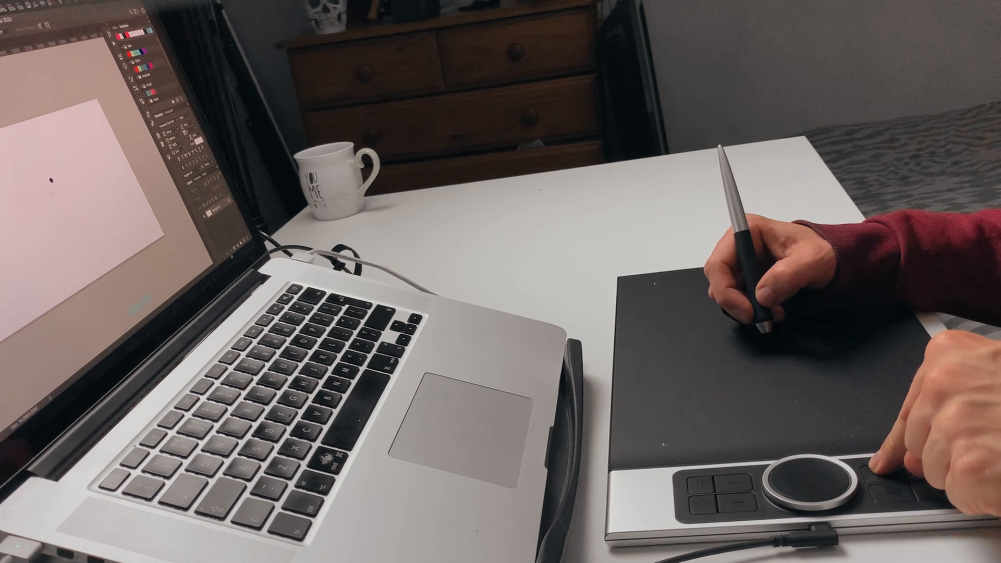
Make a short vertical Eraser stroke over the black dot on the Background and add a new layer named Layer 1.
drag(440, 258, 441, 284)
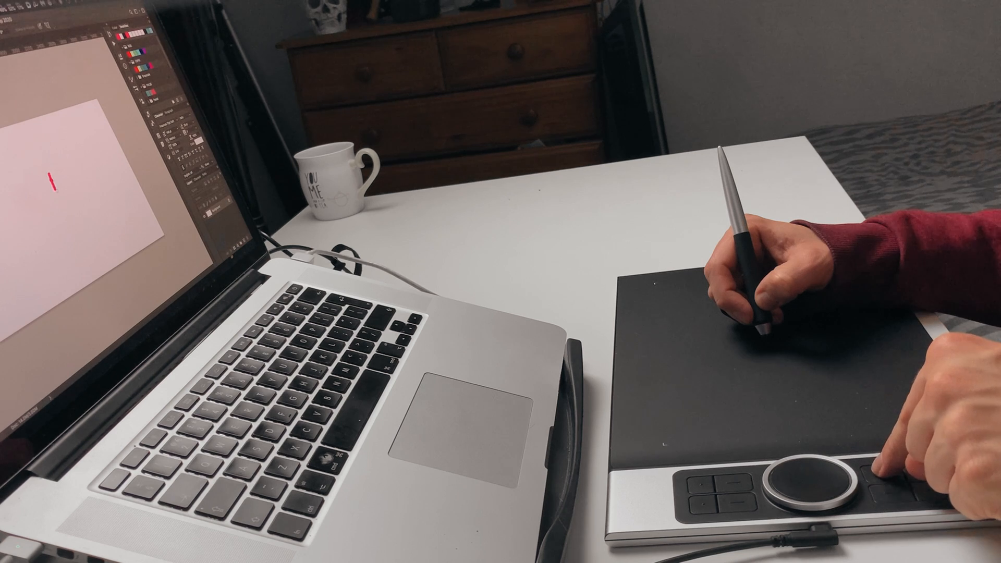
key(super+shift+n)
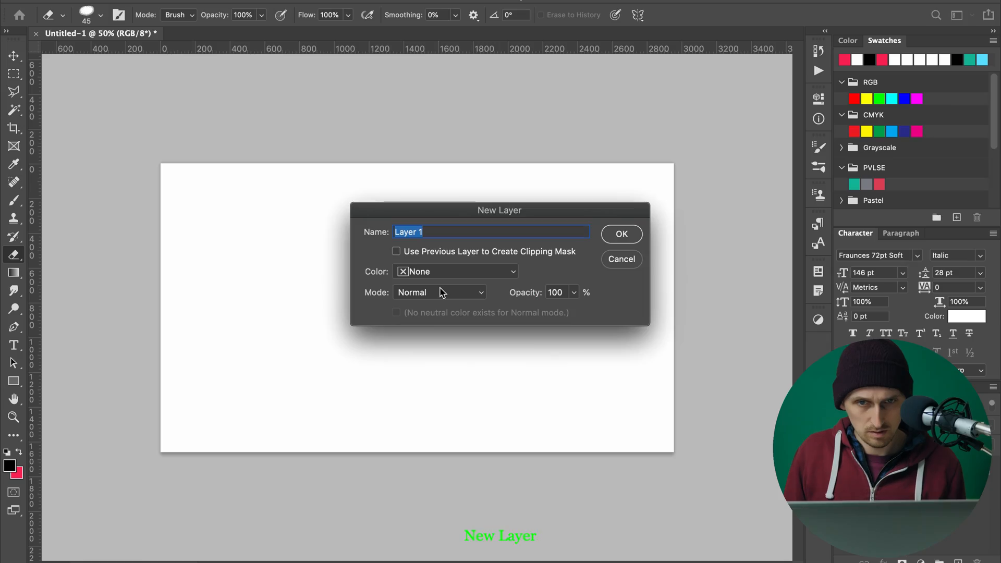
click(619, 235)
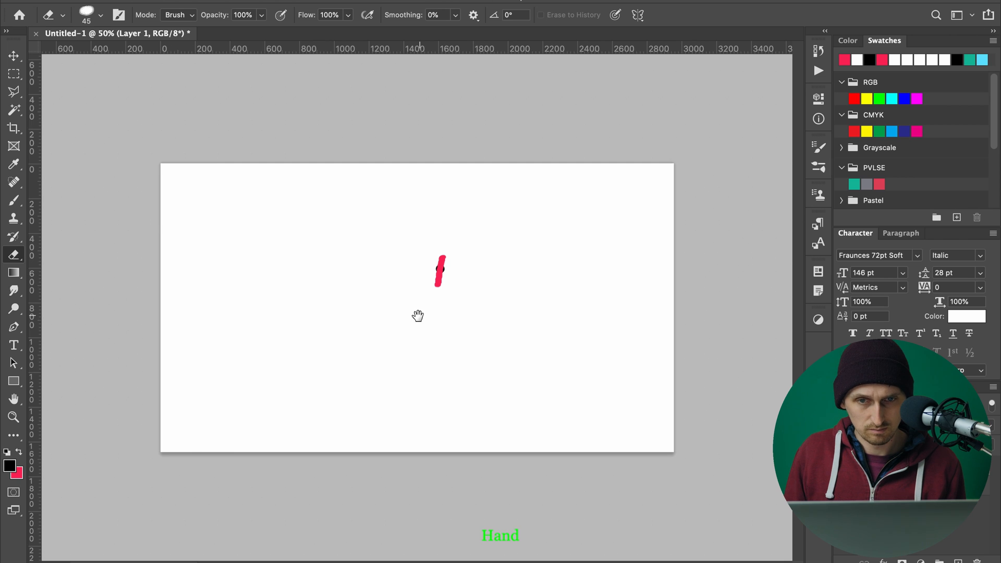
Switch the document to full-screen view, then open the Image Size dialog and accept its current values.
key(f)
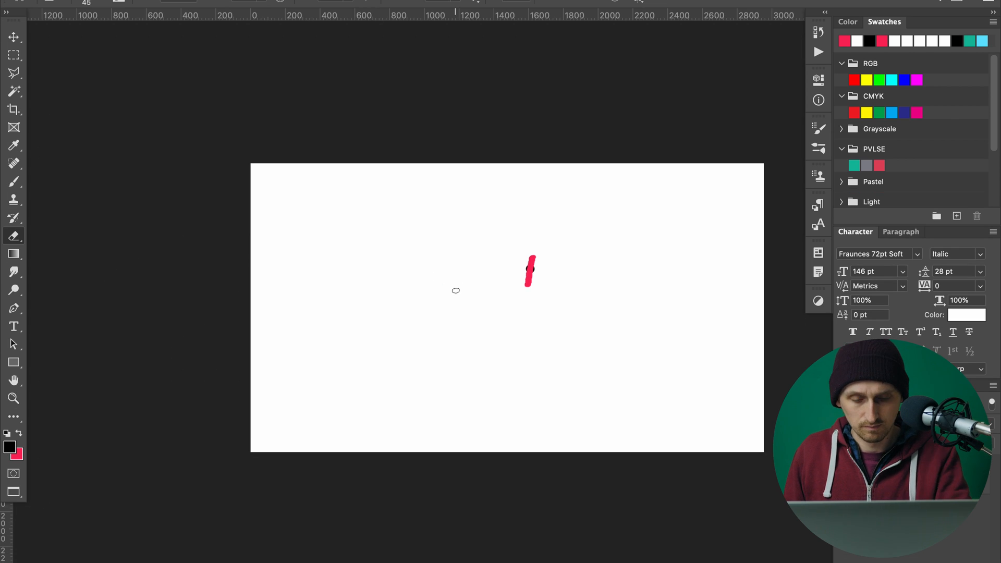
key(space)
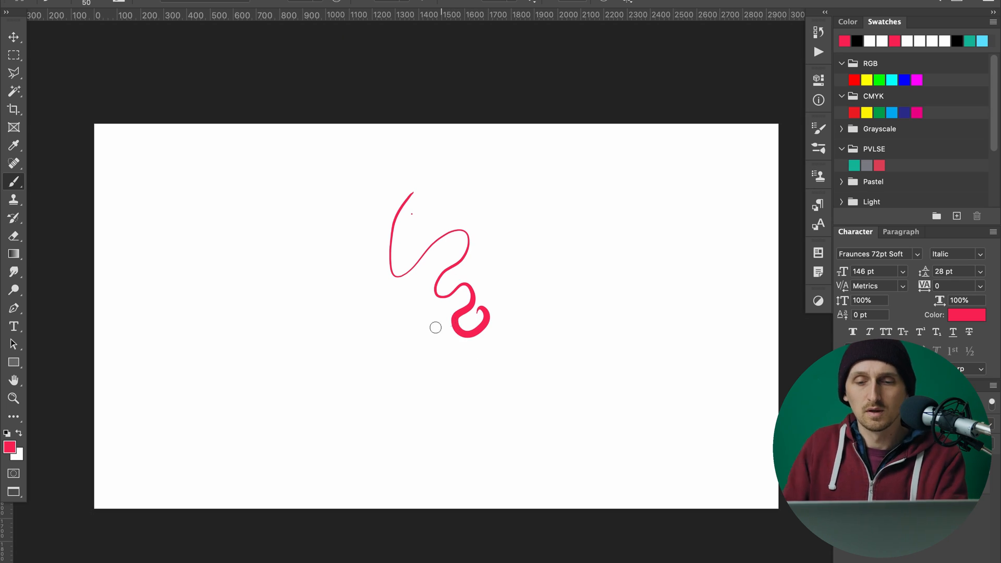
key(super+alt+i)
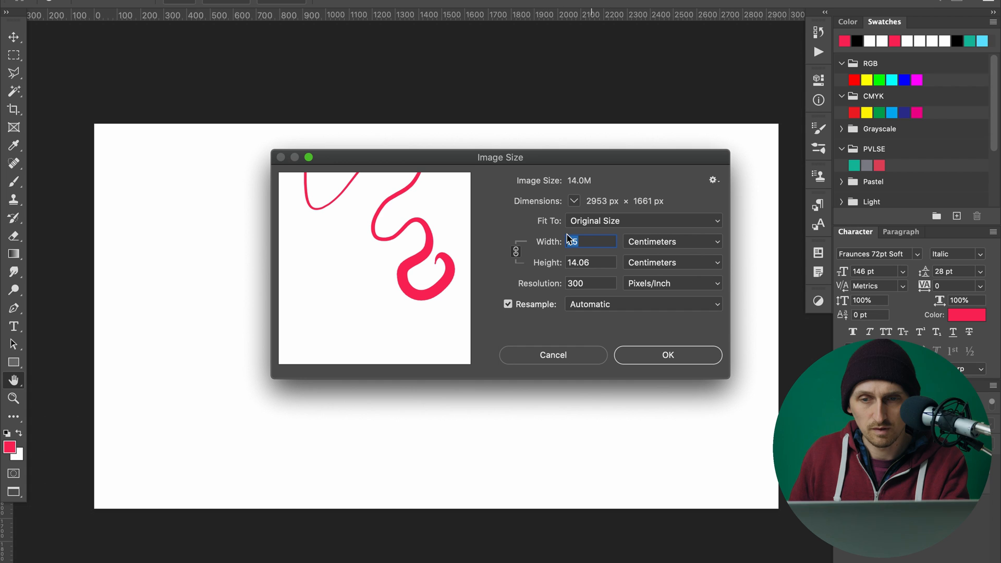
click(636, 355)
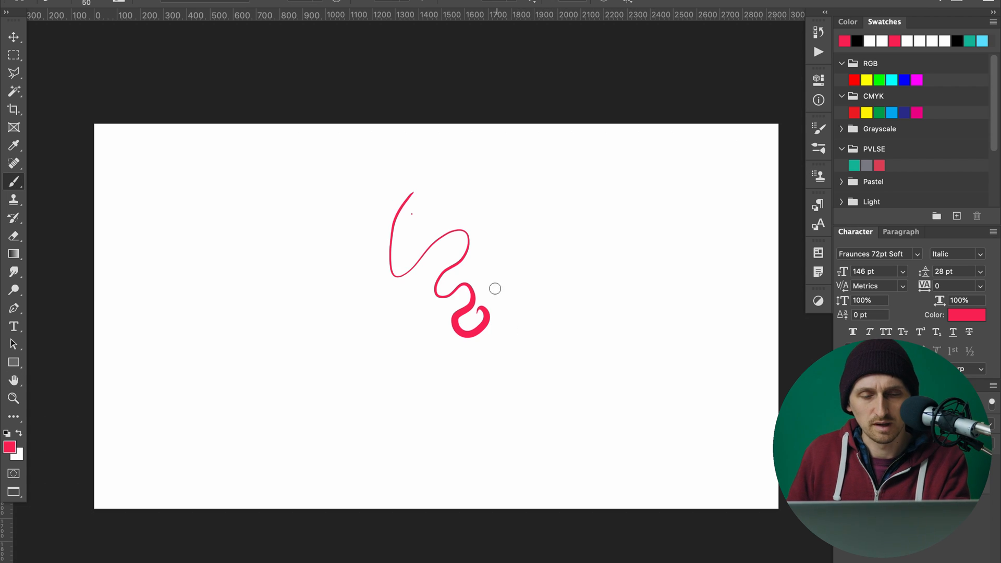
Scribble freehand red brush strokes across the canvas to try out the pen.
mouse_move(344, 232)
mouse_down()
mouse_move(436, 361)
mouse_move(493, 318)
mouse_move(445, 329)
mouse_up()
key(super+r)
mouse_move(487, 185)
mouse_down()
mouse_move(476, 264)
mouse_move(563, 238)
mouse_up()
mouse_move(433, 135)
mouse_down()
mouse_move(410, 228)
mouse_move(489, 204)
mouse_up()
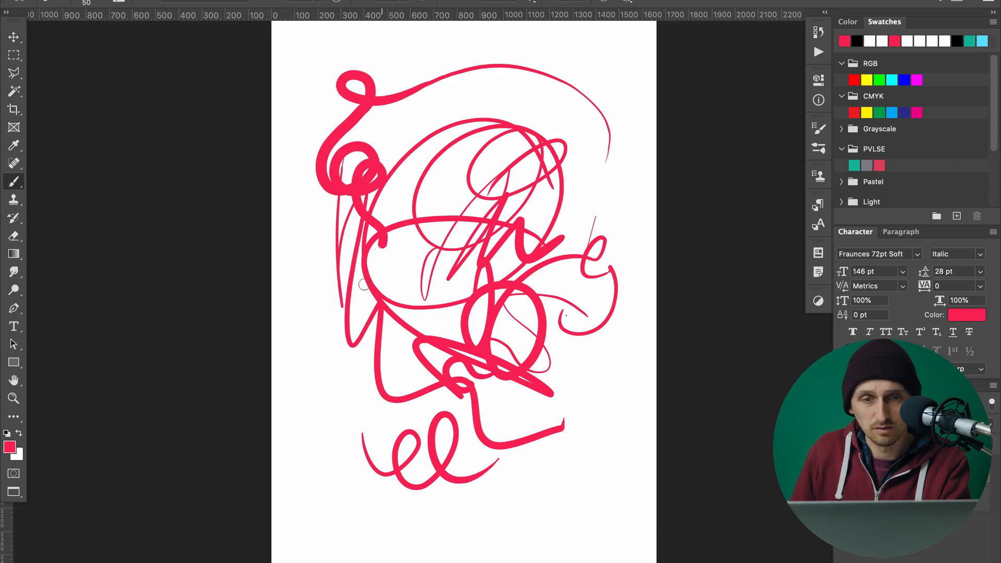
drag(363, 284, 411, 483)
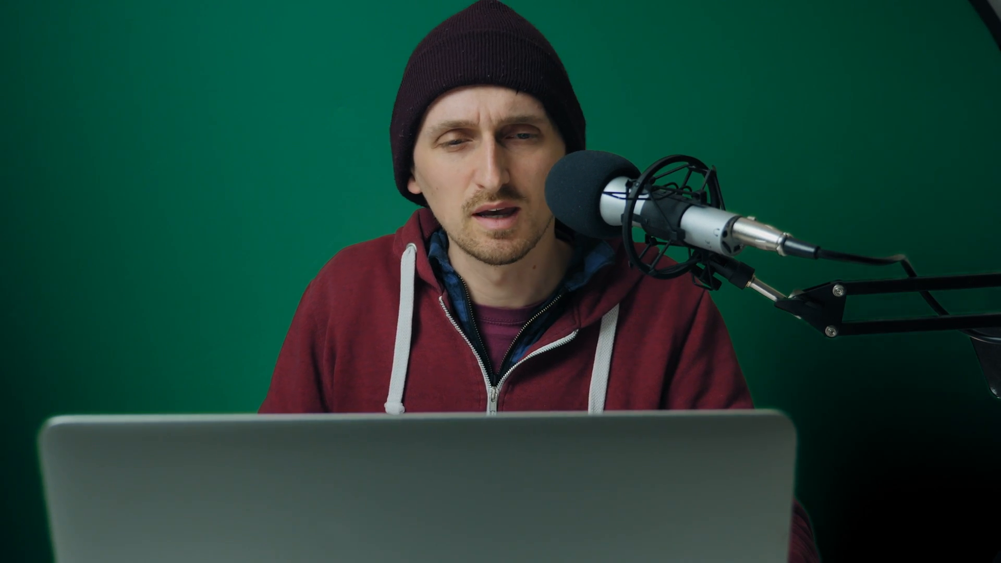
Paint two short horizontal pressure strokes, two long vertical lines and several curved red strokes on the cleared canvas.
drag(246, 247, 291, 248)
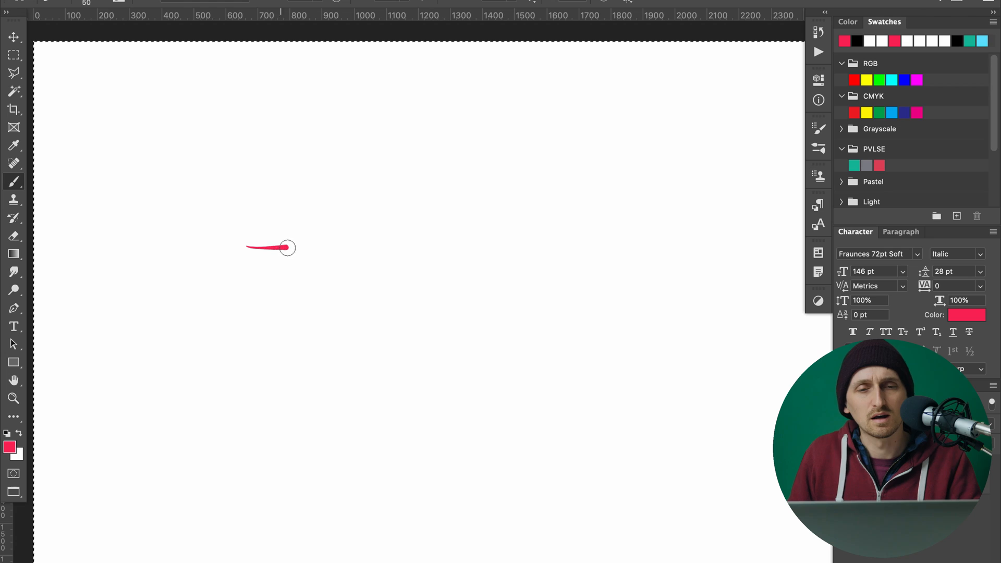
drag(275, 295, 284, 295)
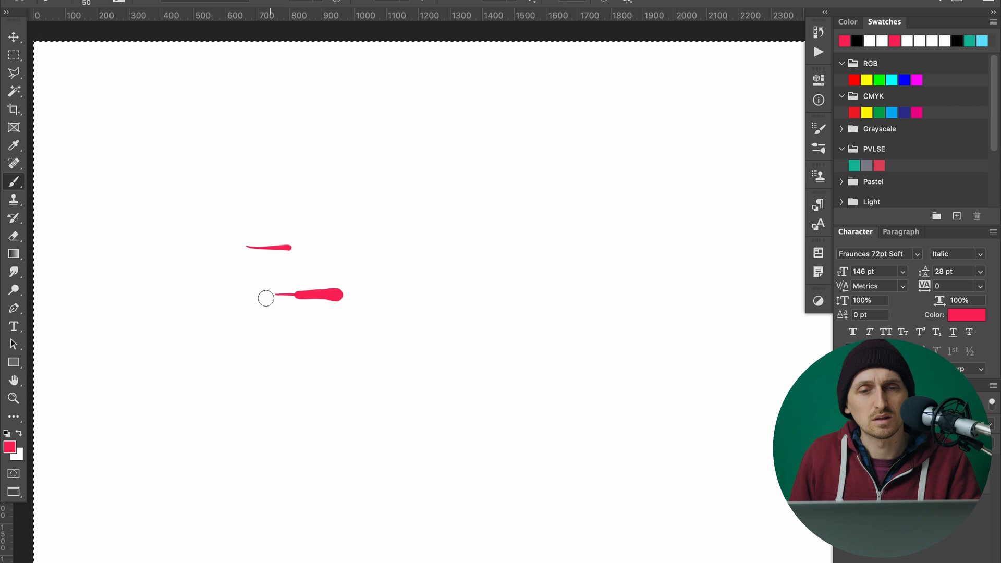
drag(425, 147, 443, 416)
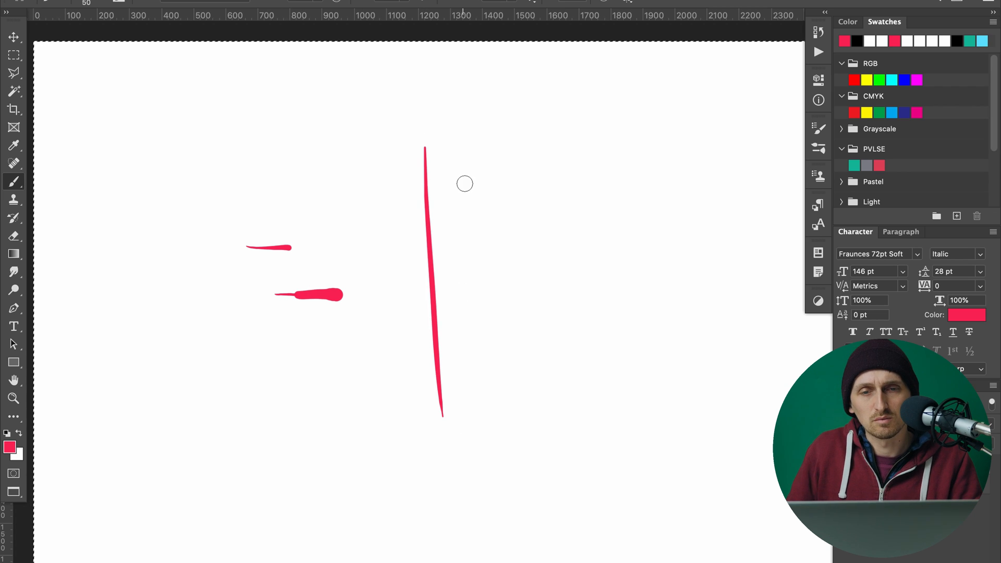
drag(471, 149, 499, 460)
drag(543, 121, 665, 284)
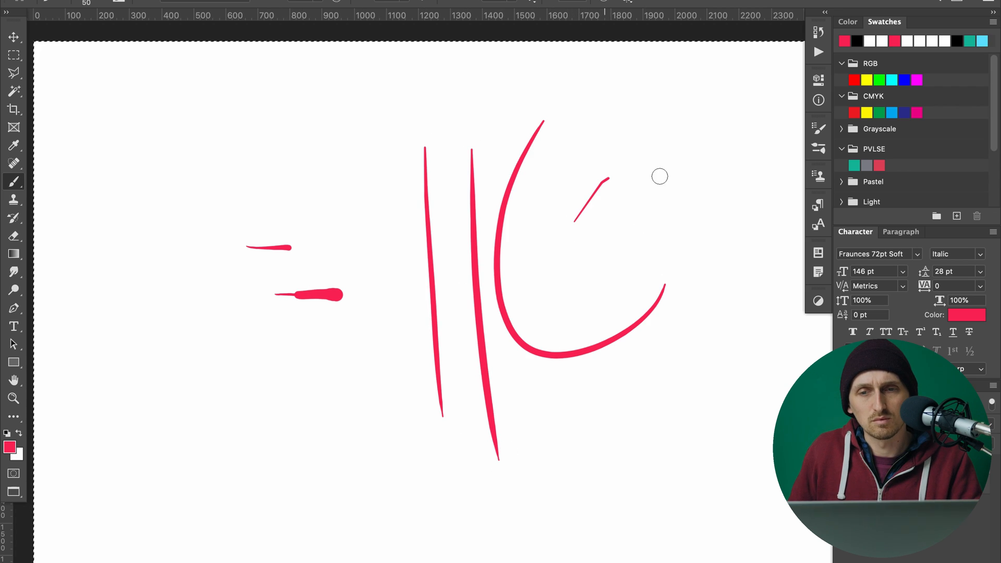
drag(574, 221, 591, 342)
drag(715, 194, 605, 307)
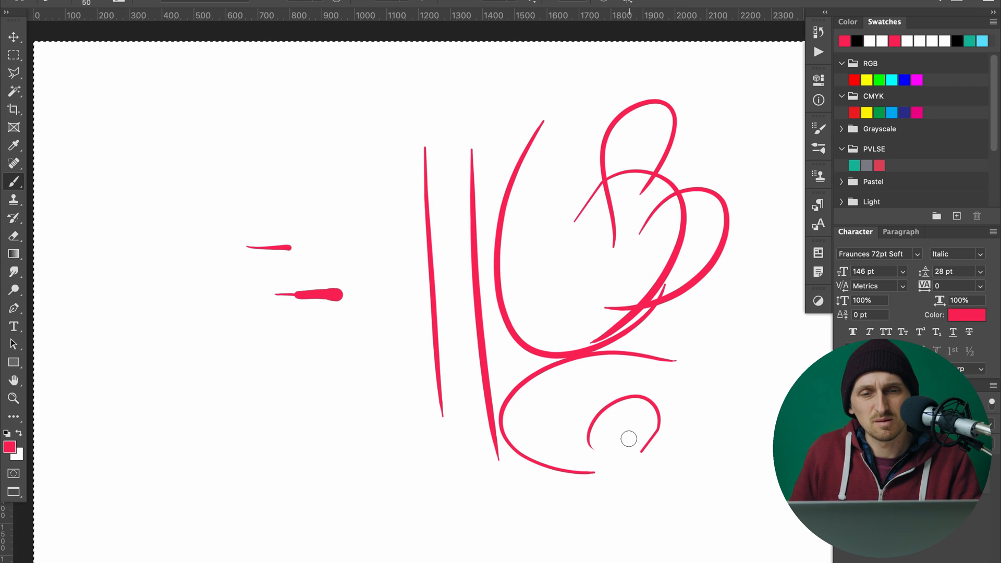
Paint more red loops and arcs across the left and upper areas of the canvas to test pen pressure.
drag(353, 401, 287, 327)
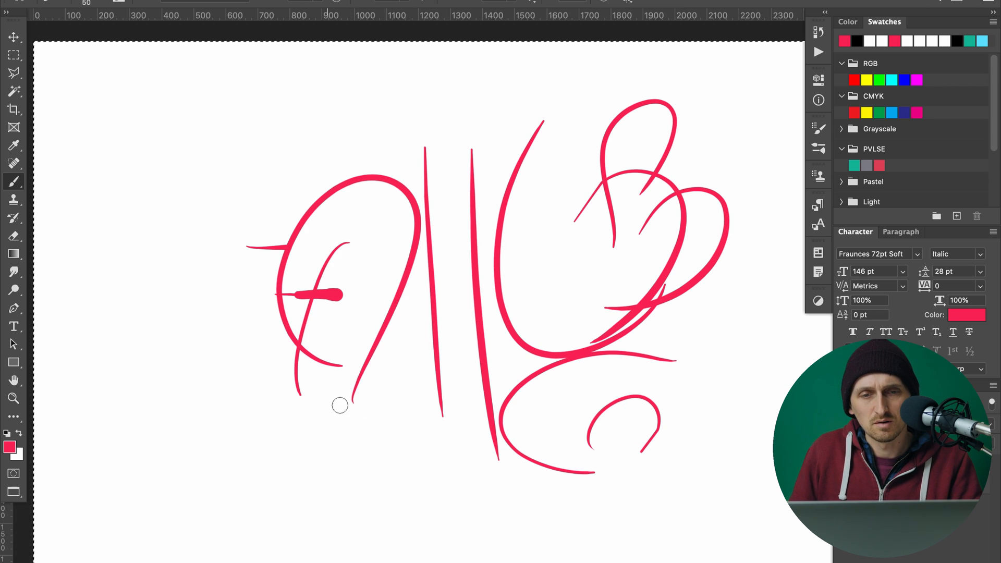
drag(265, 164, 282, 422)
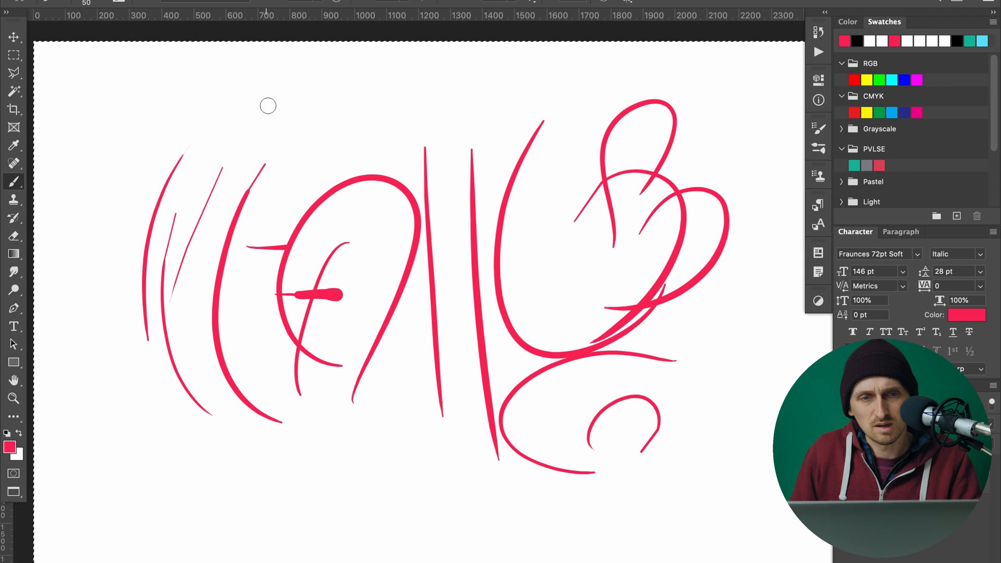
drag(259, 119, 215, 218)
drag(318, 109, 525, 118)
drag(358, 152, 503, 108)
drag(410, 188, 582, 93)
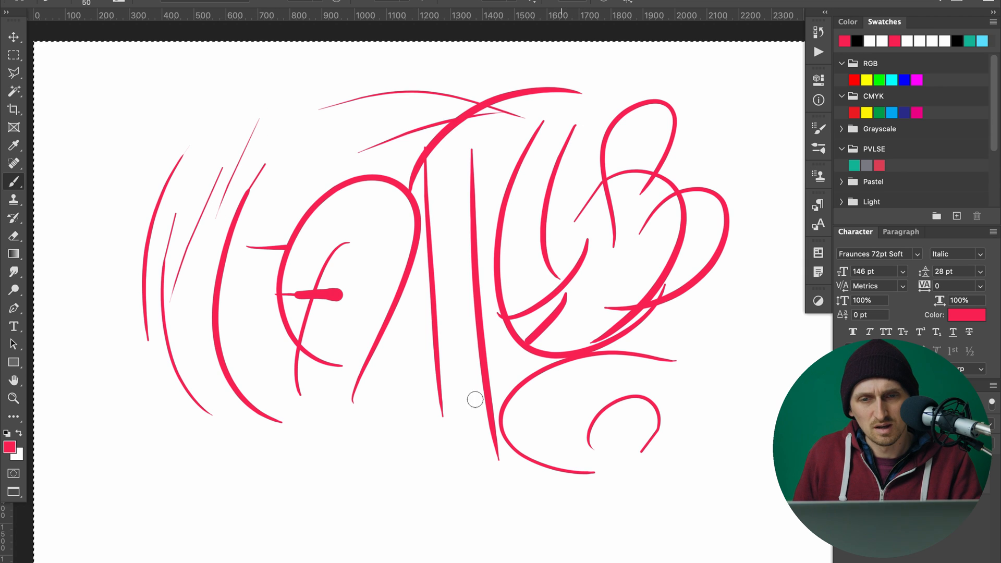
mouse_move(347, 492)
mouse_down()
mouse_move(279, 494)
mouse_move(167, 452)
mouse_up()
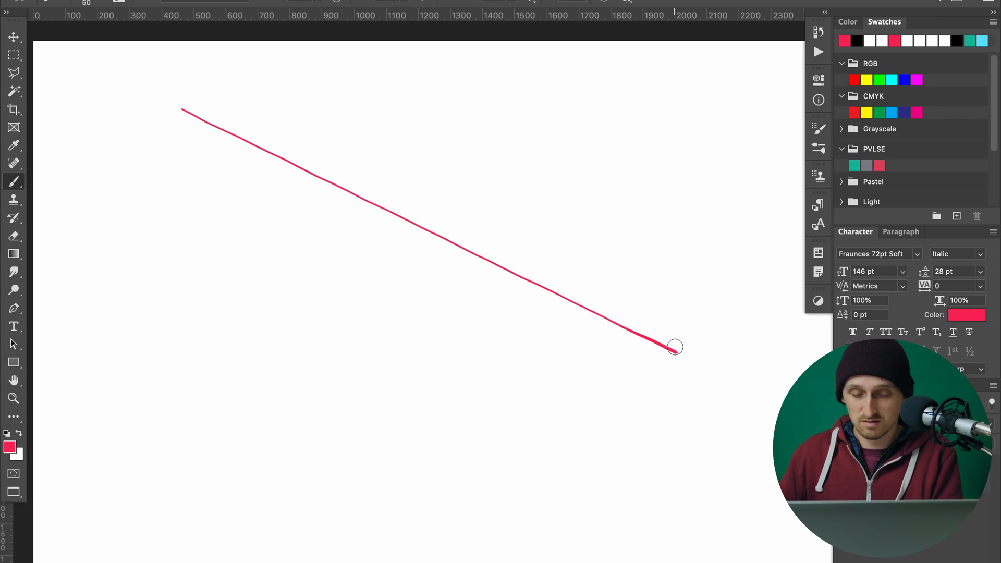
Examine the long diagonal red line up close for wobble, then fit the whole canvas in view.
key(z)
mouse_move(209, 116)
mouse_down()
mouse_move(238, 151)
mouse_move(615, 406)
mouse_up()
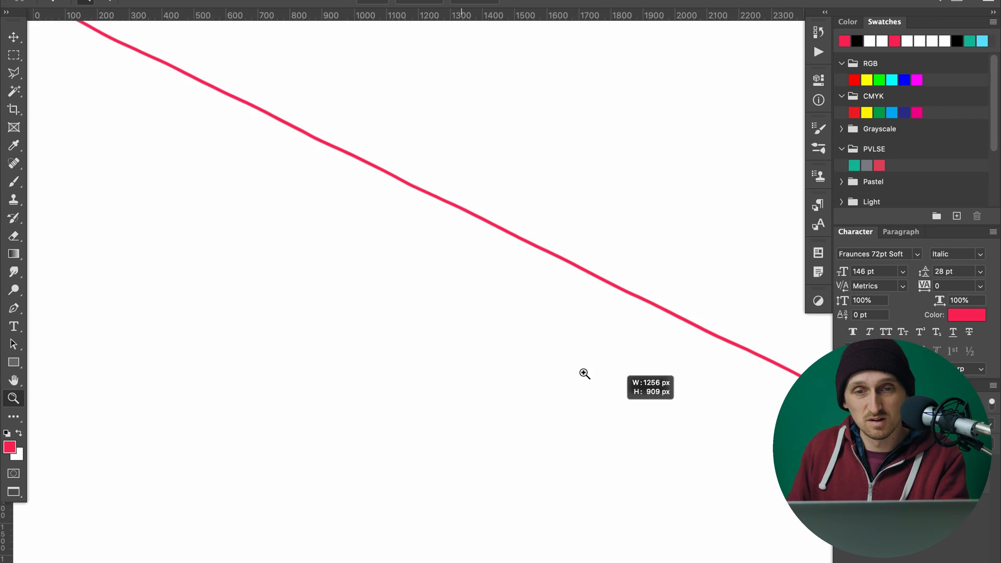
drag(379, 134, 630, 424)
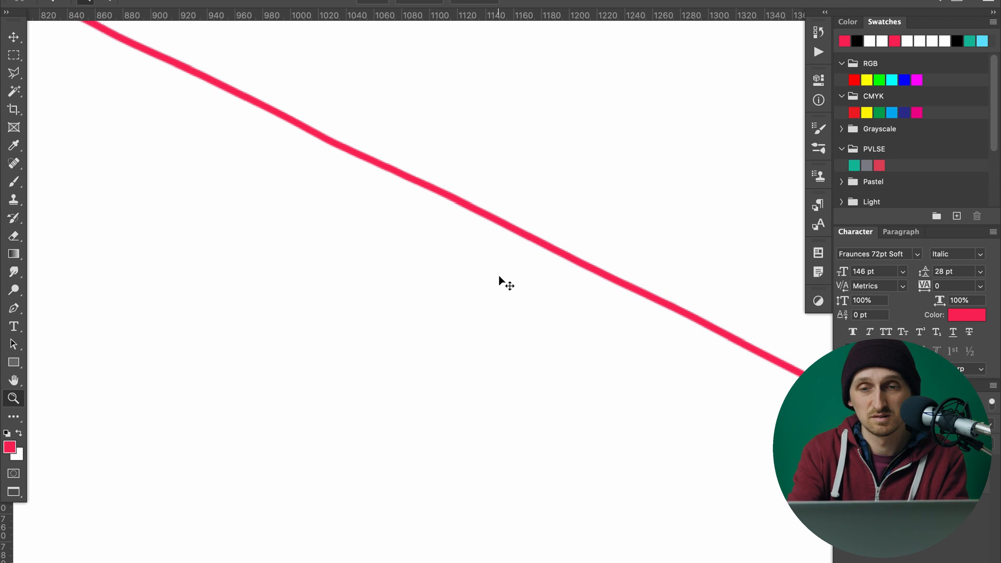
key(ctrl+0)
Paint two nearly horizontal red lines crossing the diagonal line with the Brush and inspect them up close.
key(b)
drag(177, 224, 386, 212)
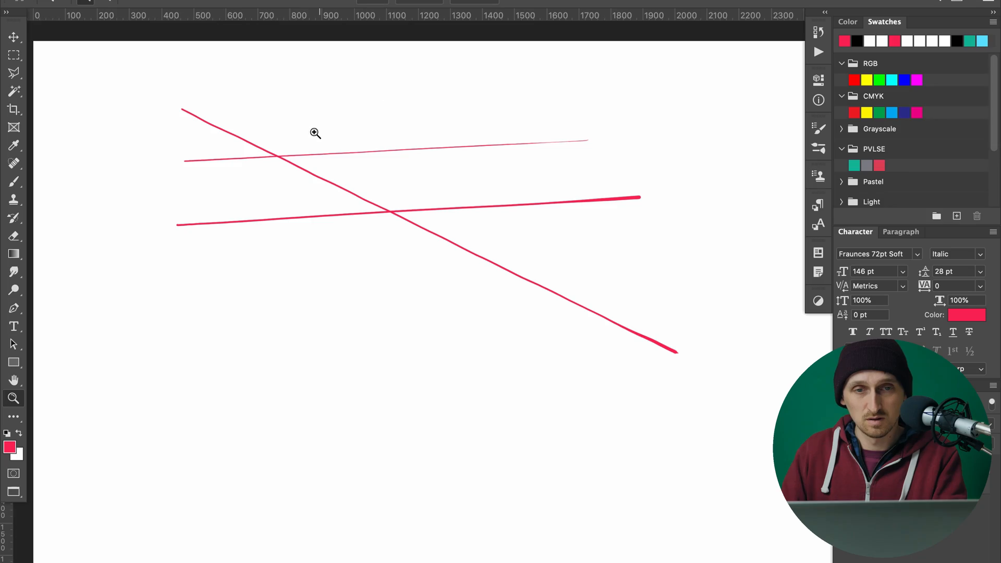
drag(235, 187, 562, 91)
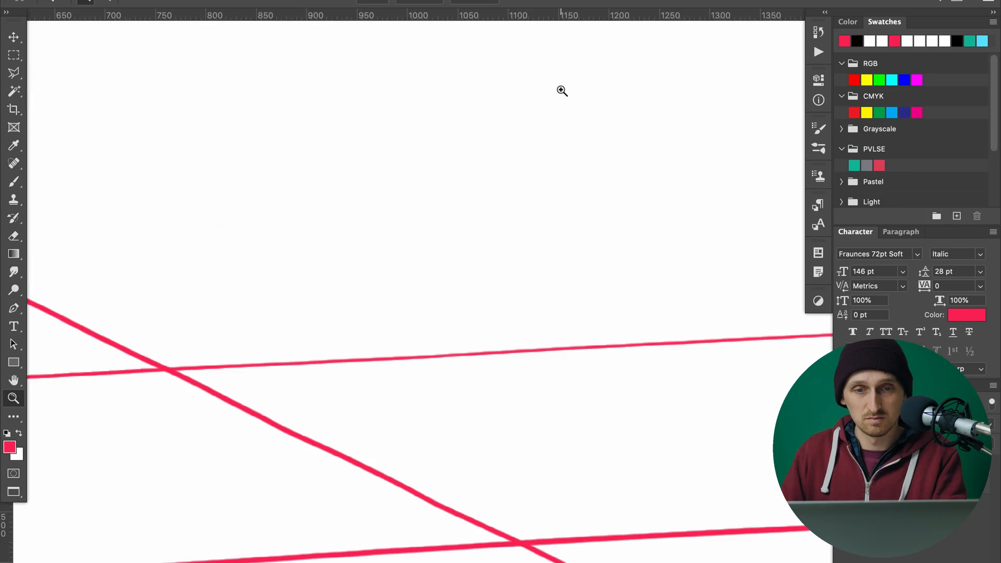
key(super+0)
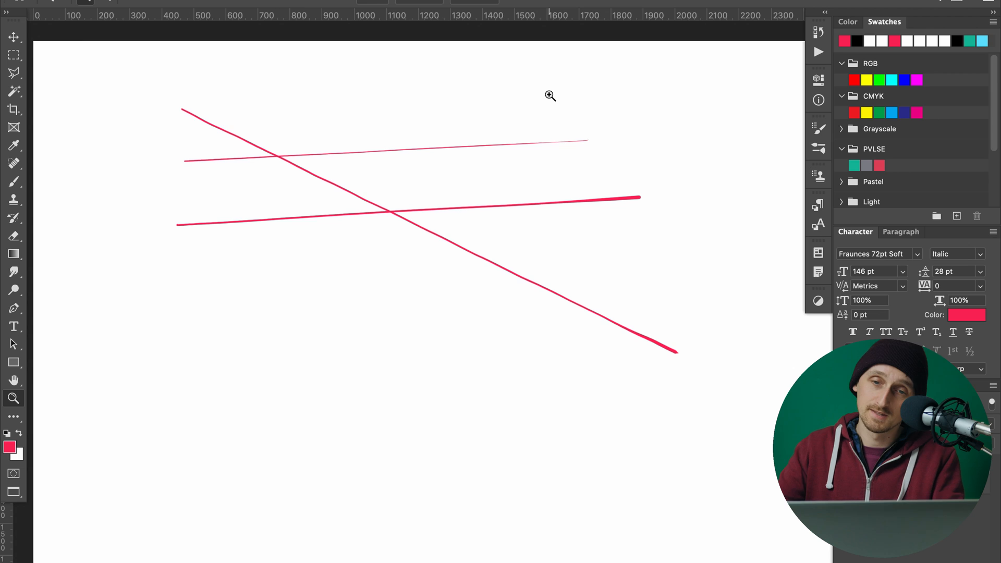